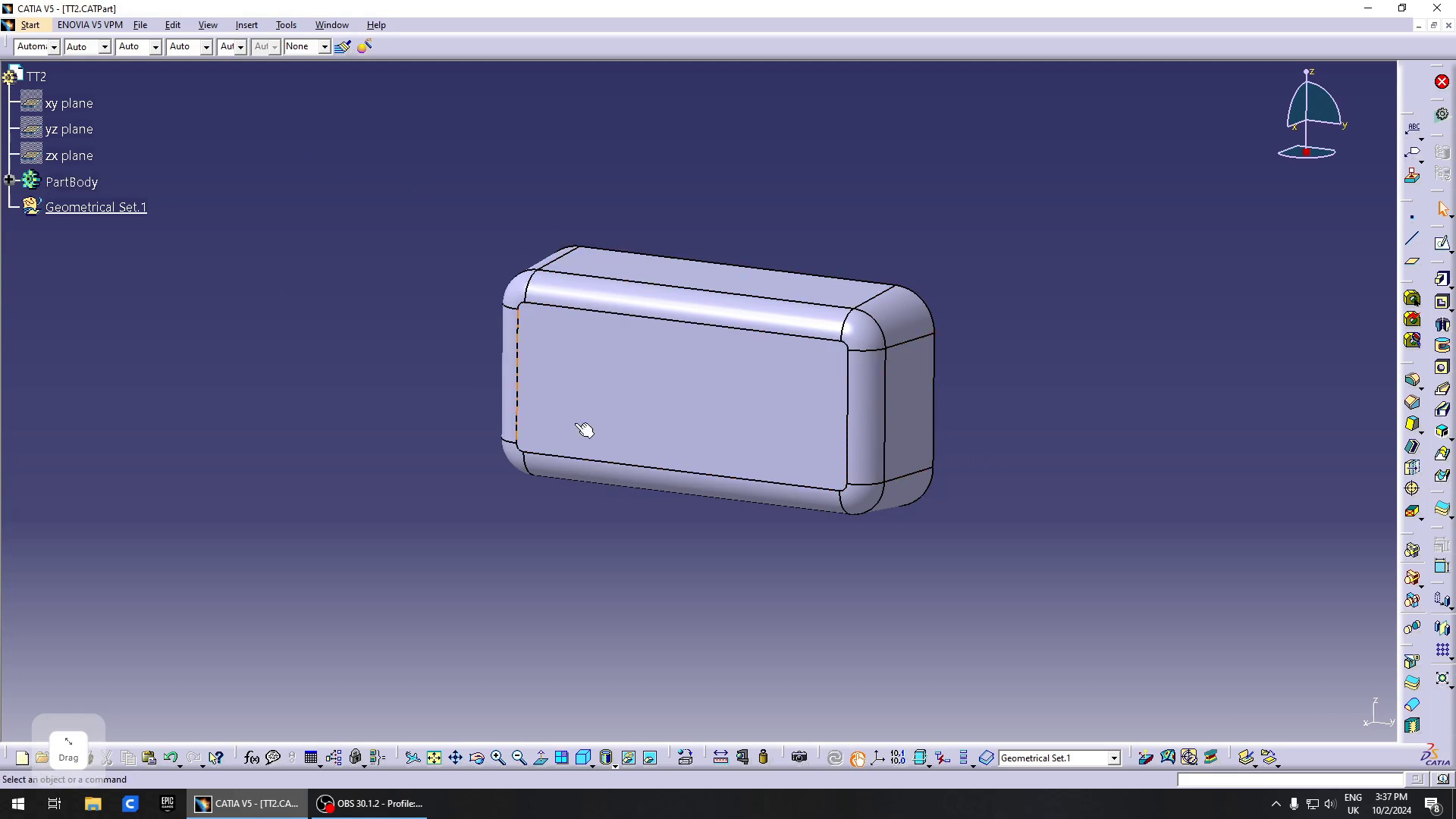
# - Create a new drawing with the ISO standard and an A3 ISO landscape sheet
pyautogui.click(141, 26)
pyautogui.click(174, 45)
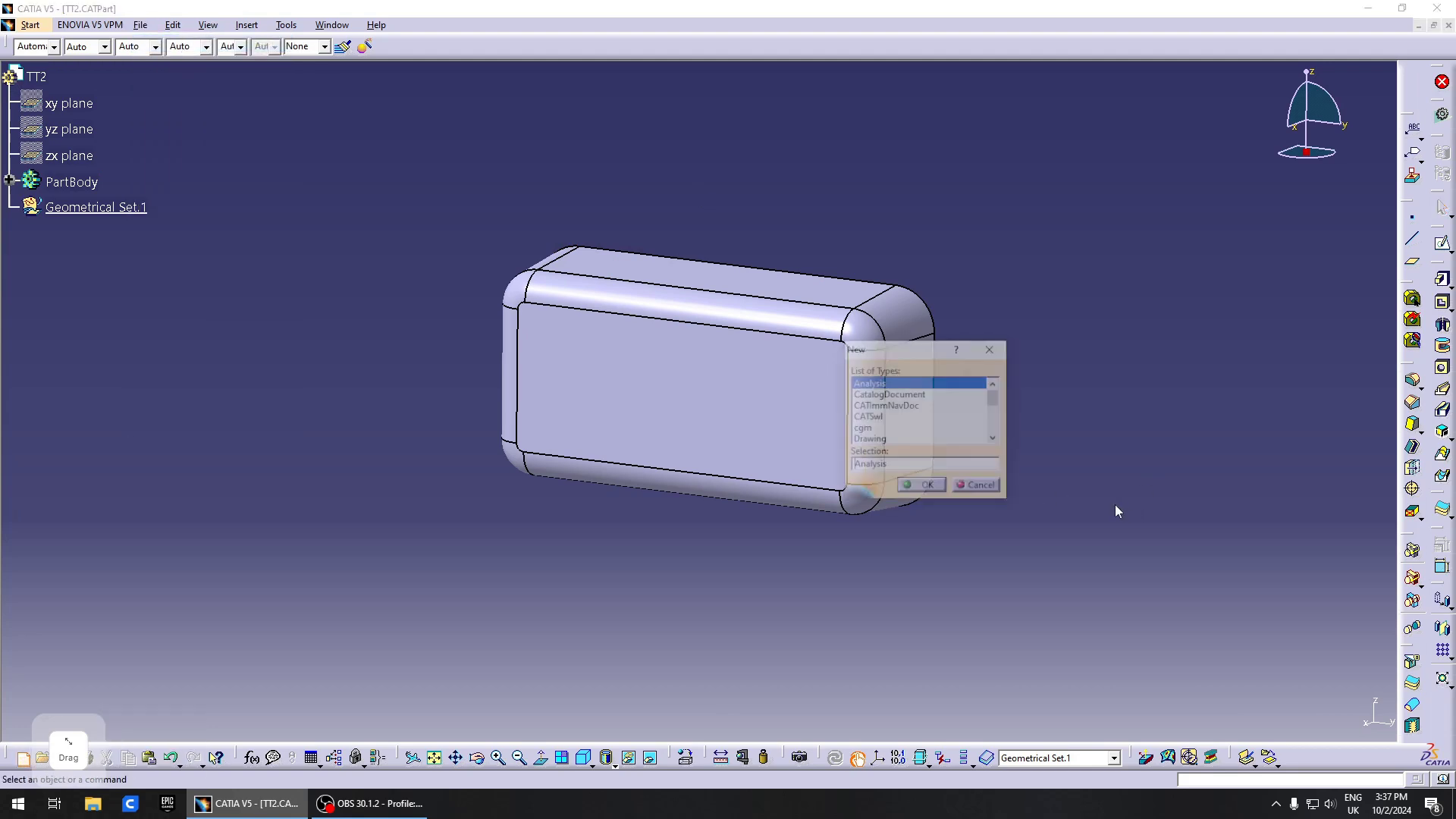
pyautogui.click(873, 440)
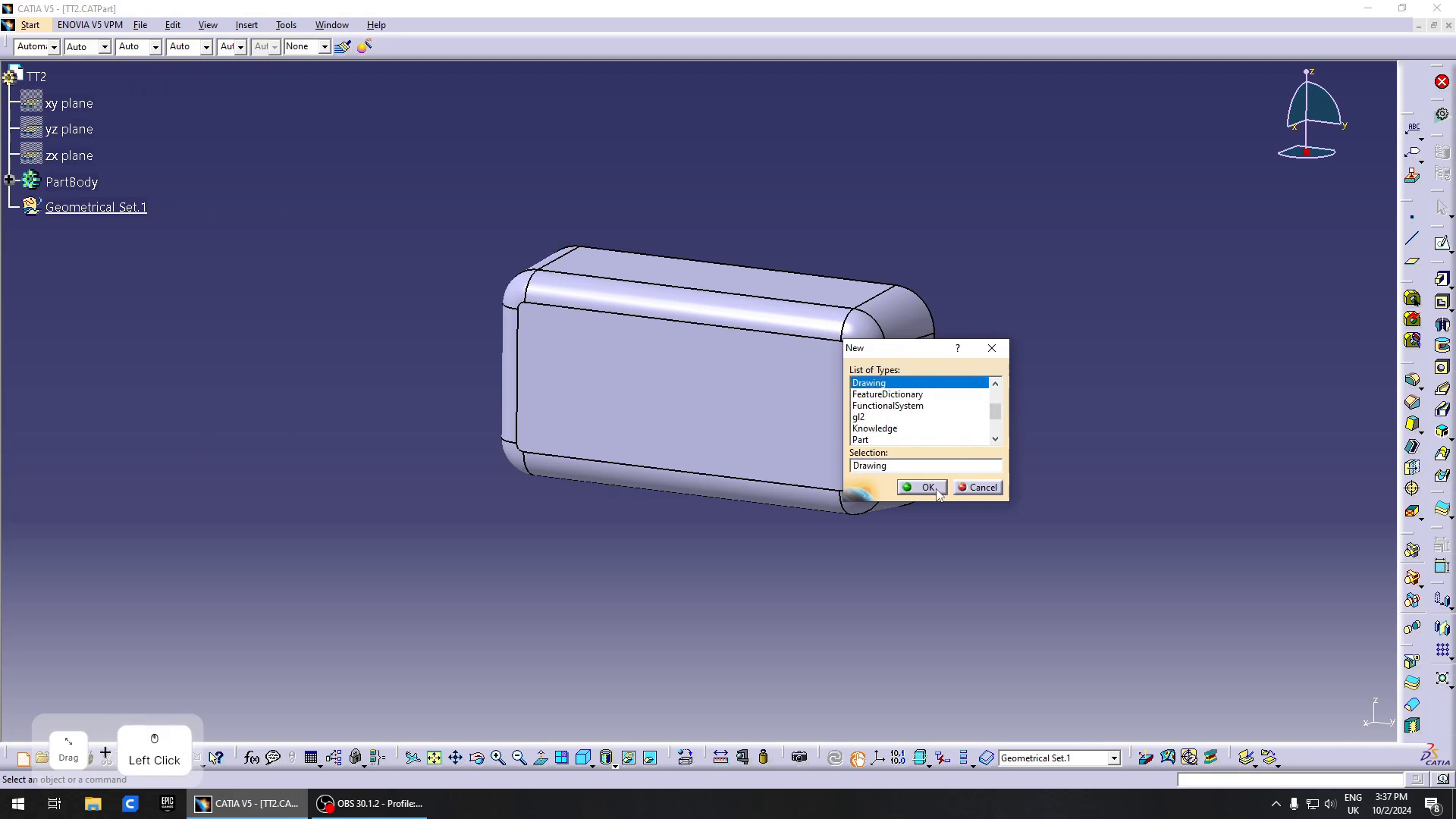
pyautogui.click(927, 488)
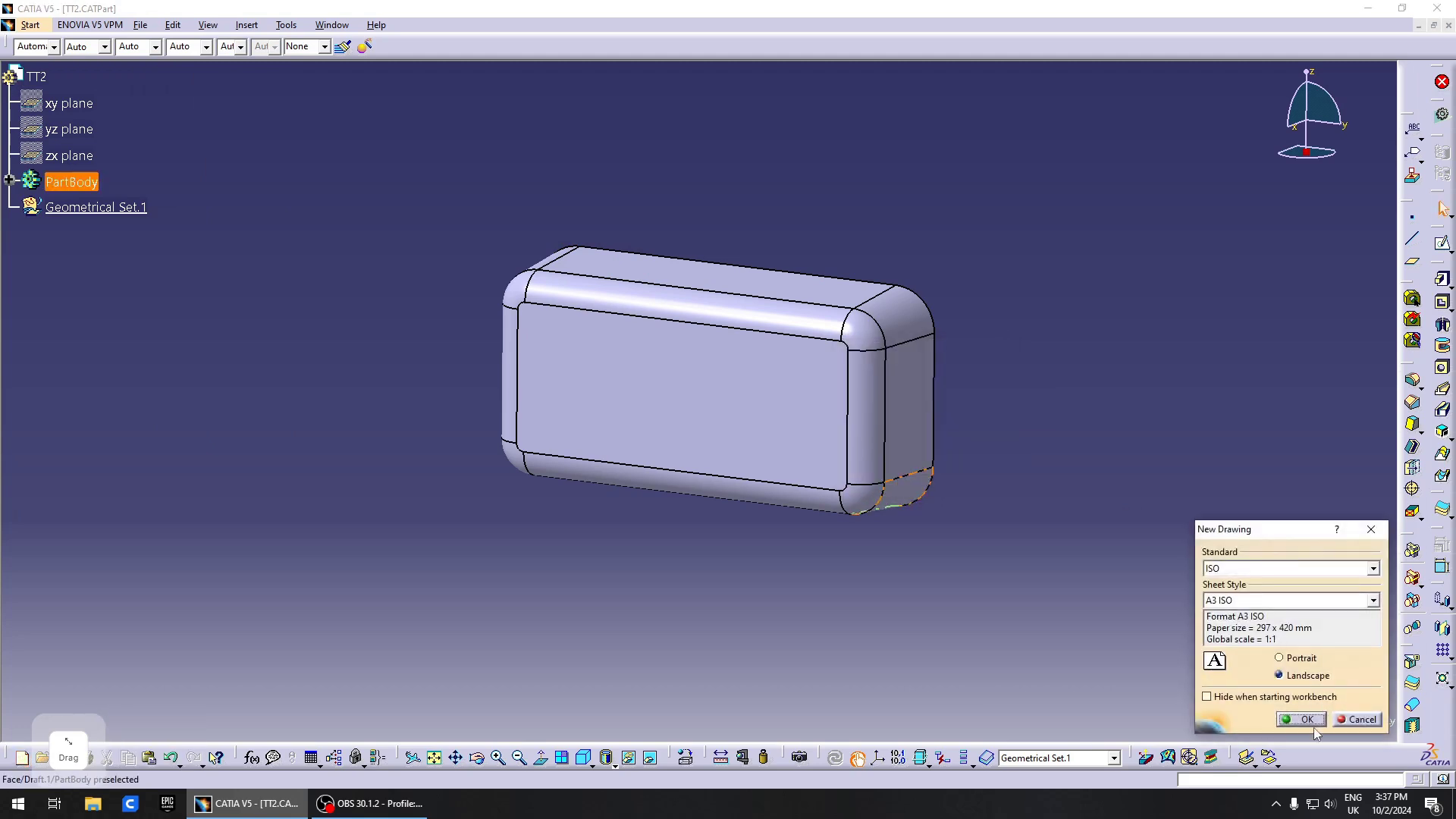
pyautogui.click(1304, 720)
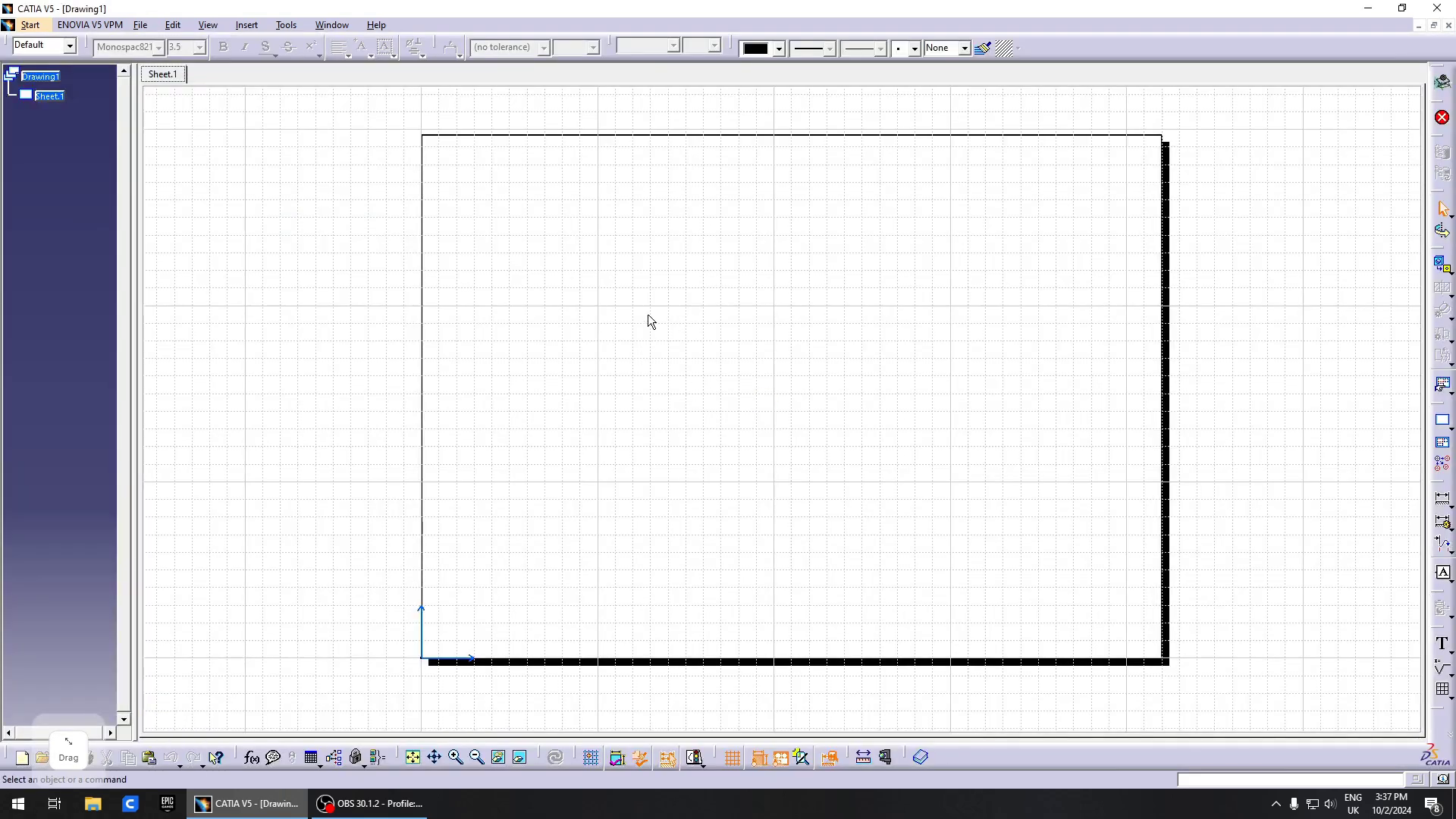
# - Place a two-line text reading "CAD" and "Masterclass" on the sheet and set its size to 10 mm
pyautogui.click(1444, 645)
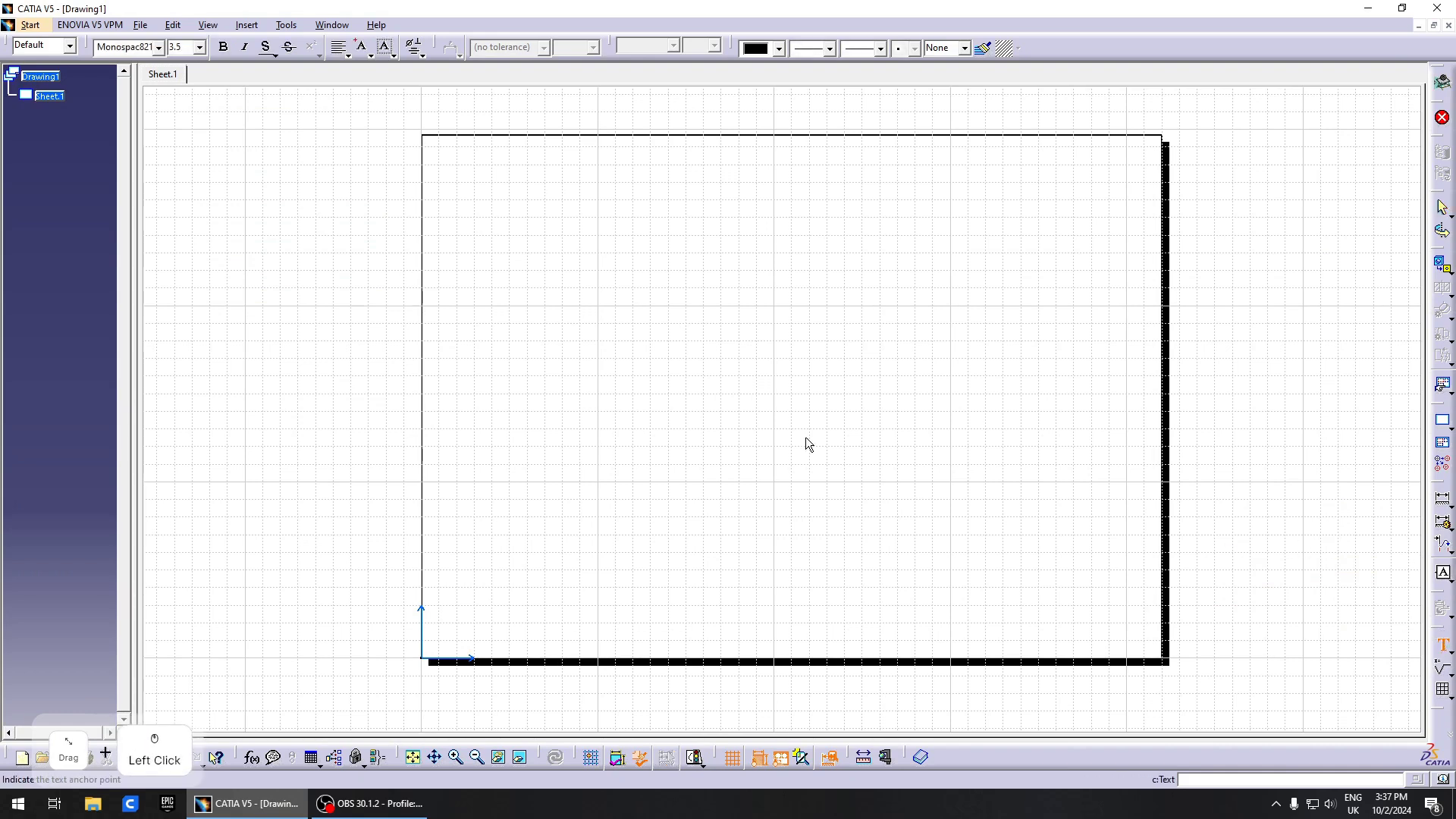
pyautogui.click(684, 350)
pyautogui.write('CAD')
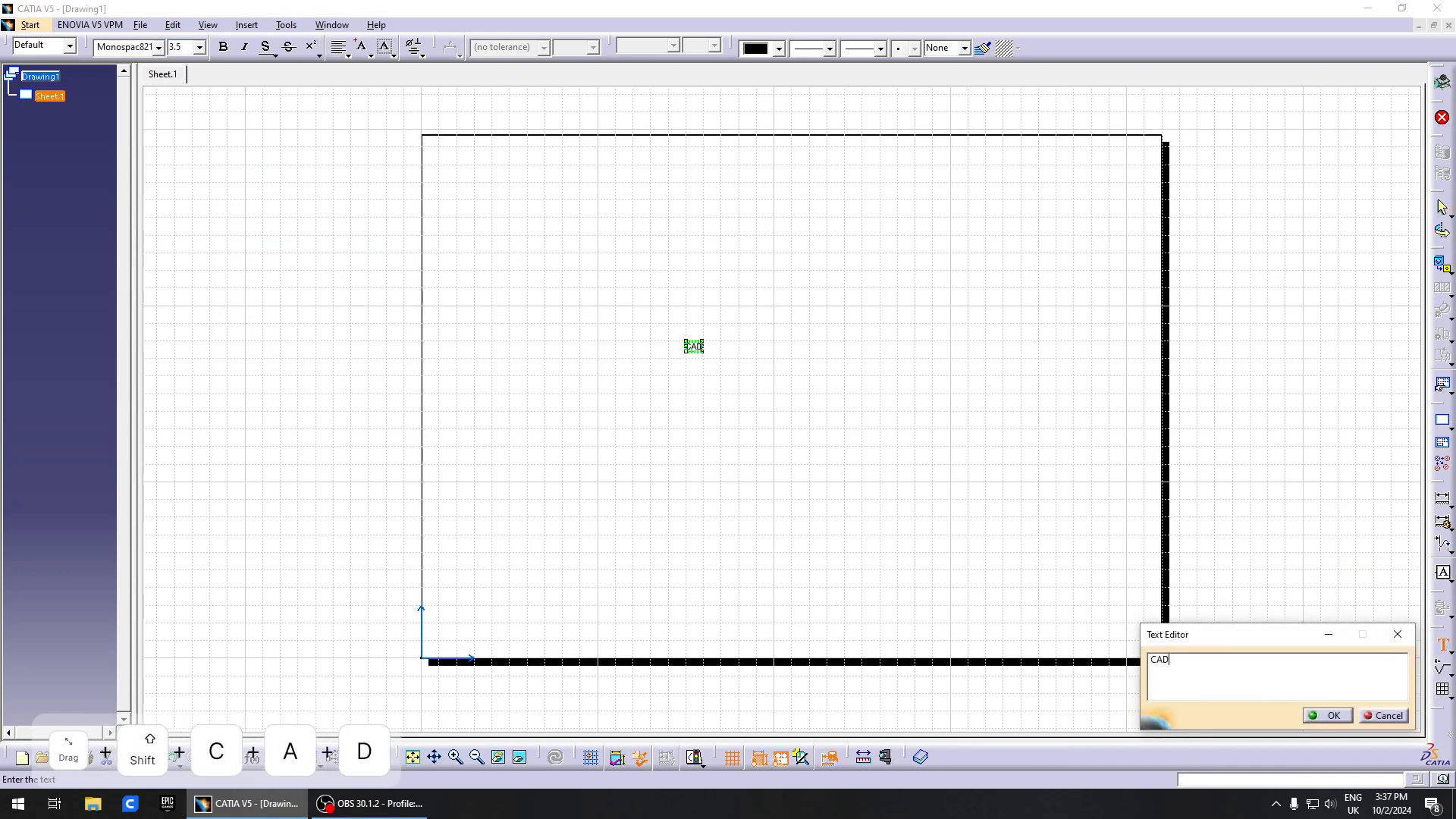
pyautogui.press('Return')
pyautogui.write('Masterca')
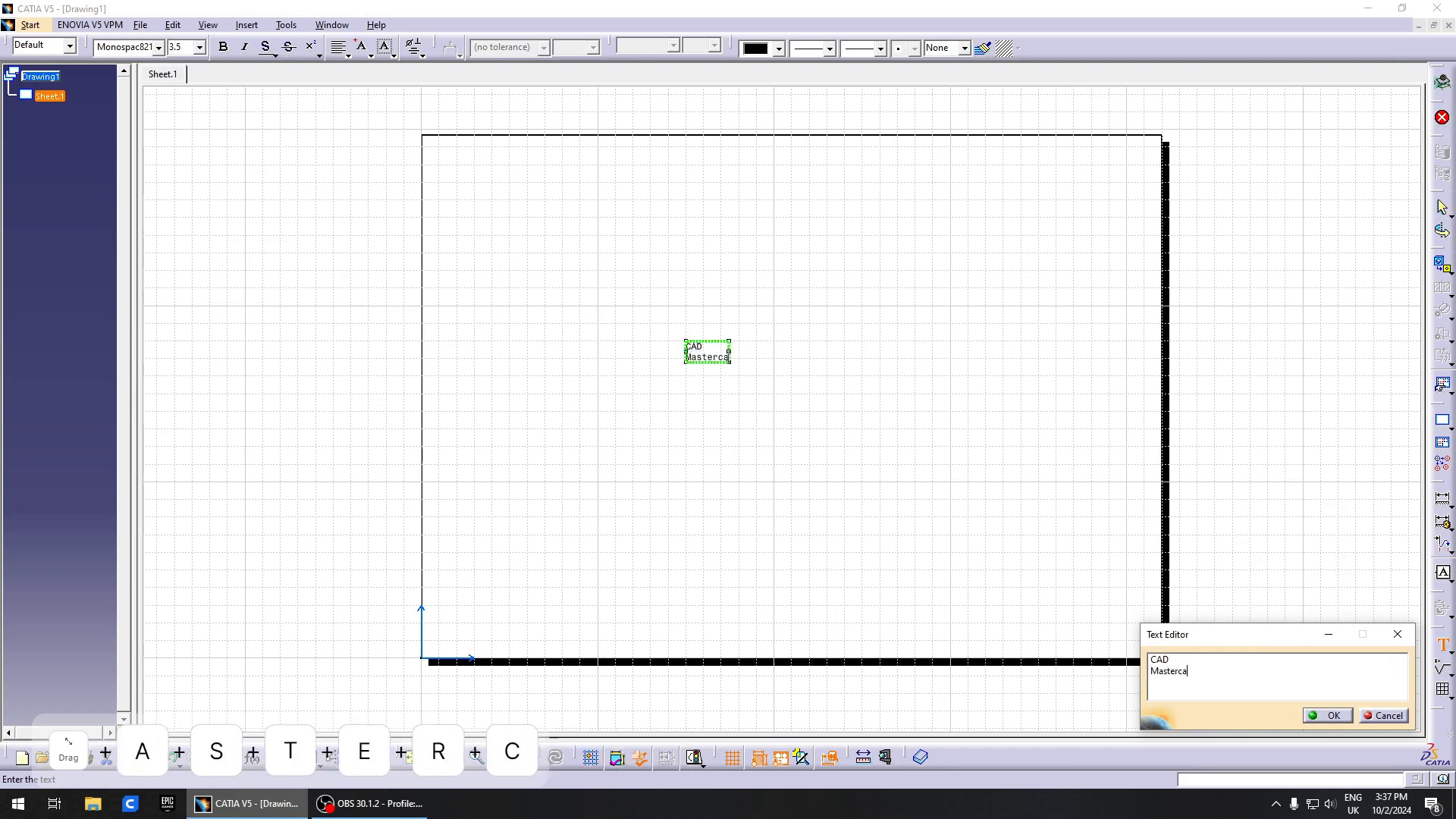
pyautogui.press('BackSpace')
pyautogui.write('lass')
pyautogui.press('Return')
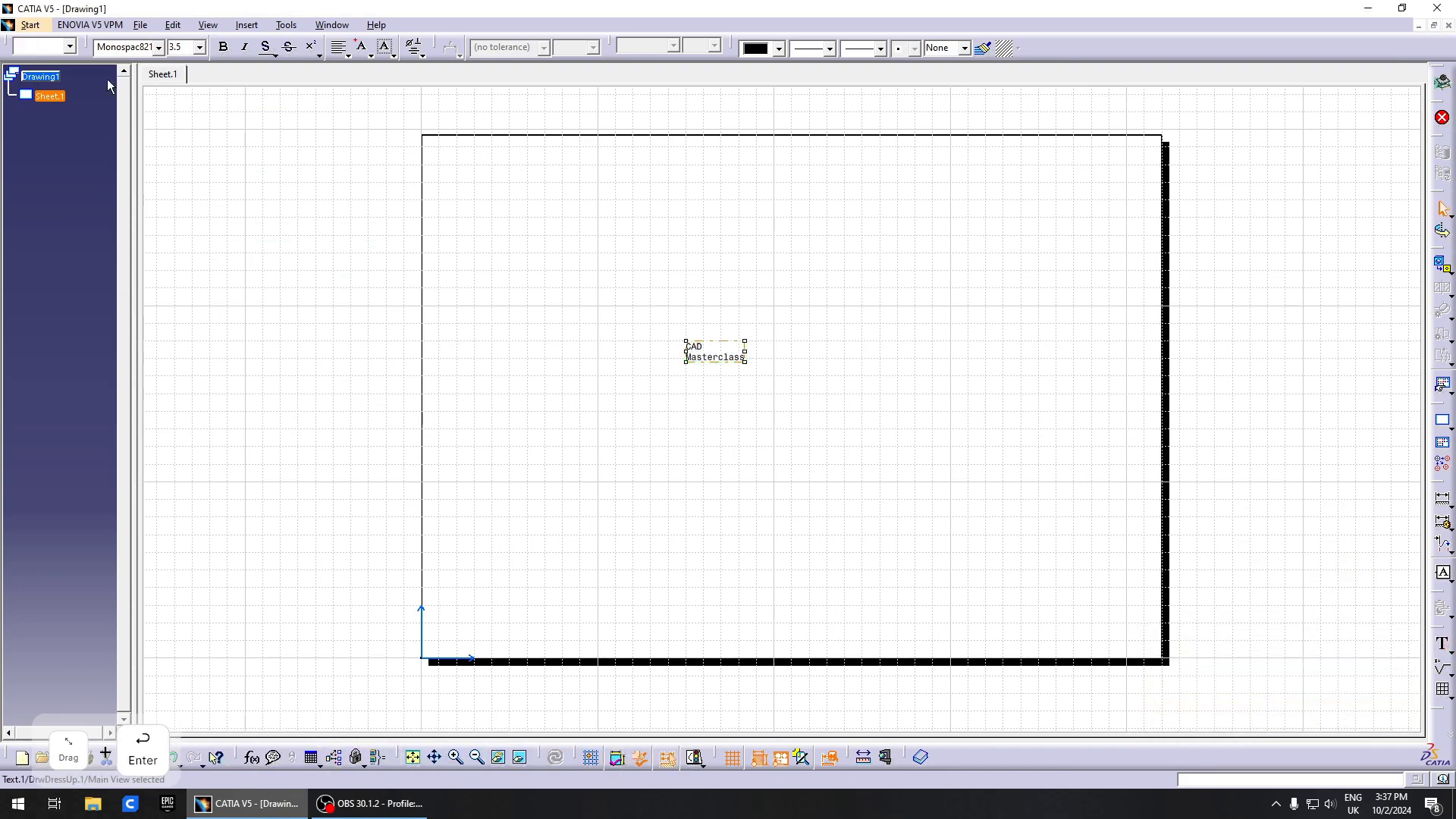
pyautogui.click(200, 47)
pyautogui.click(189, 108)
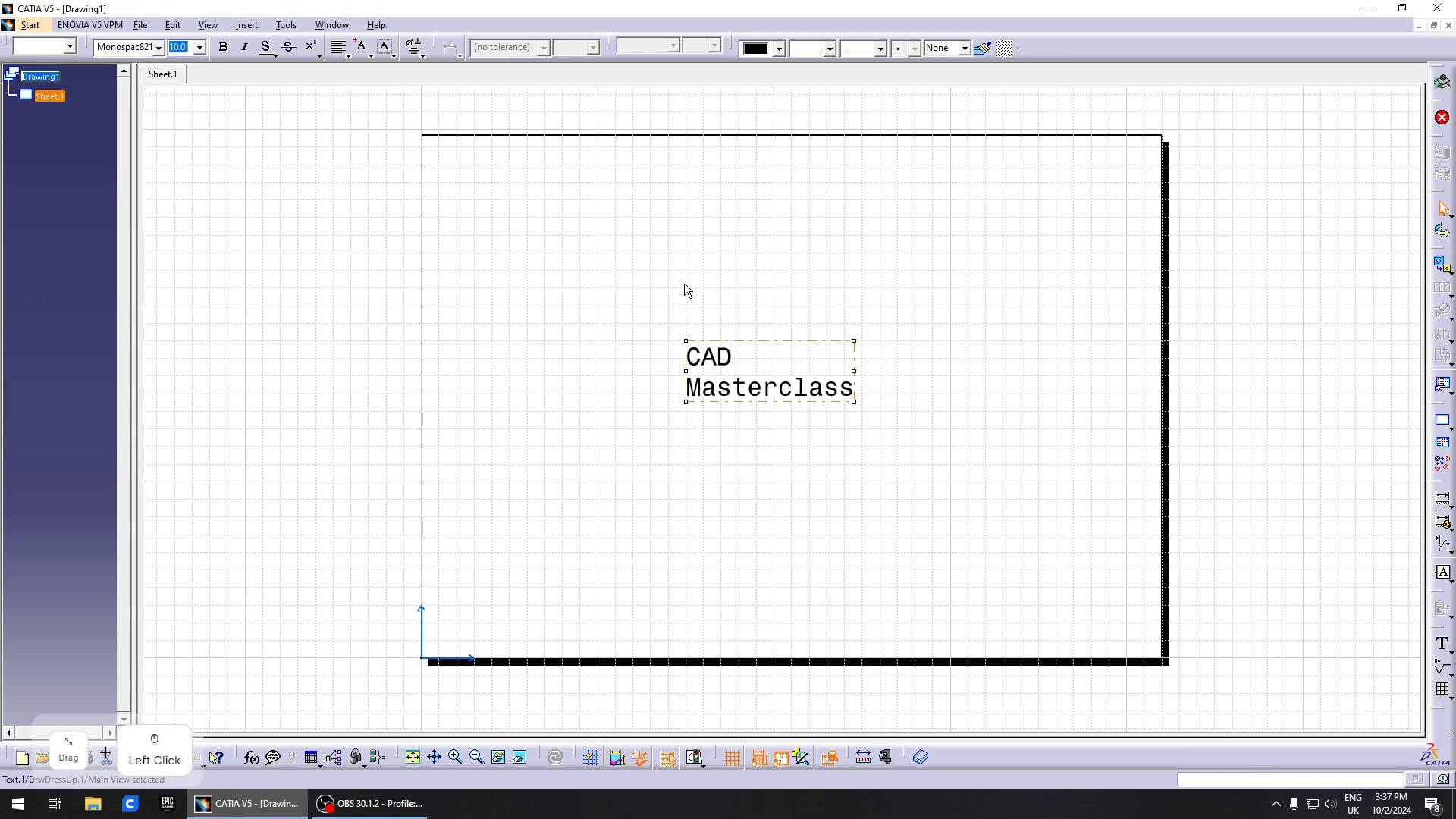
# - Change the font of the sheet text to Courier10 BT in its properties and apply it
pyautogui.rightClick(777, 386)
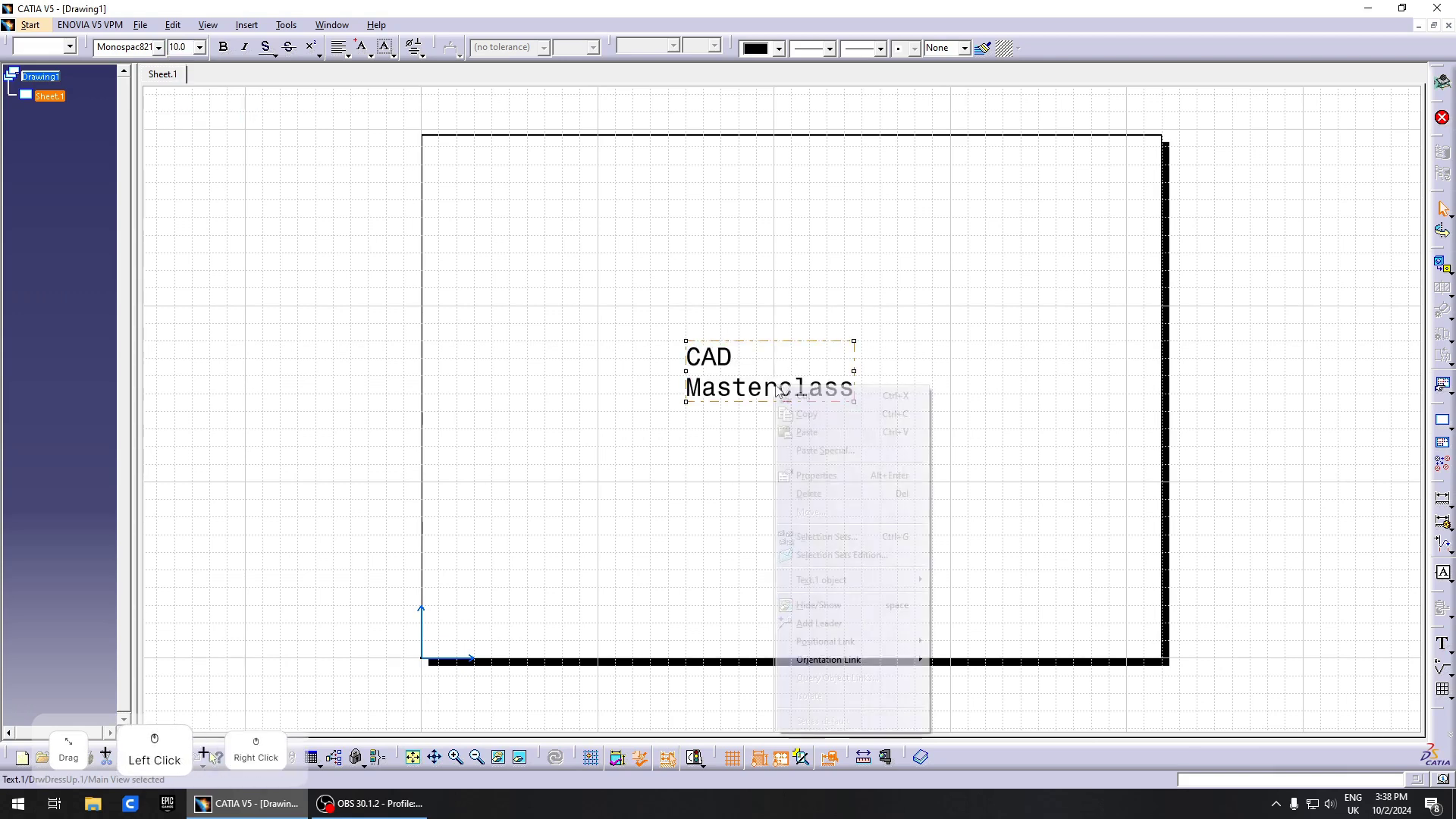
pyautogui.click(833, 478)
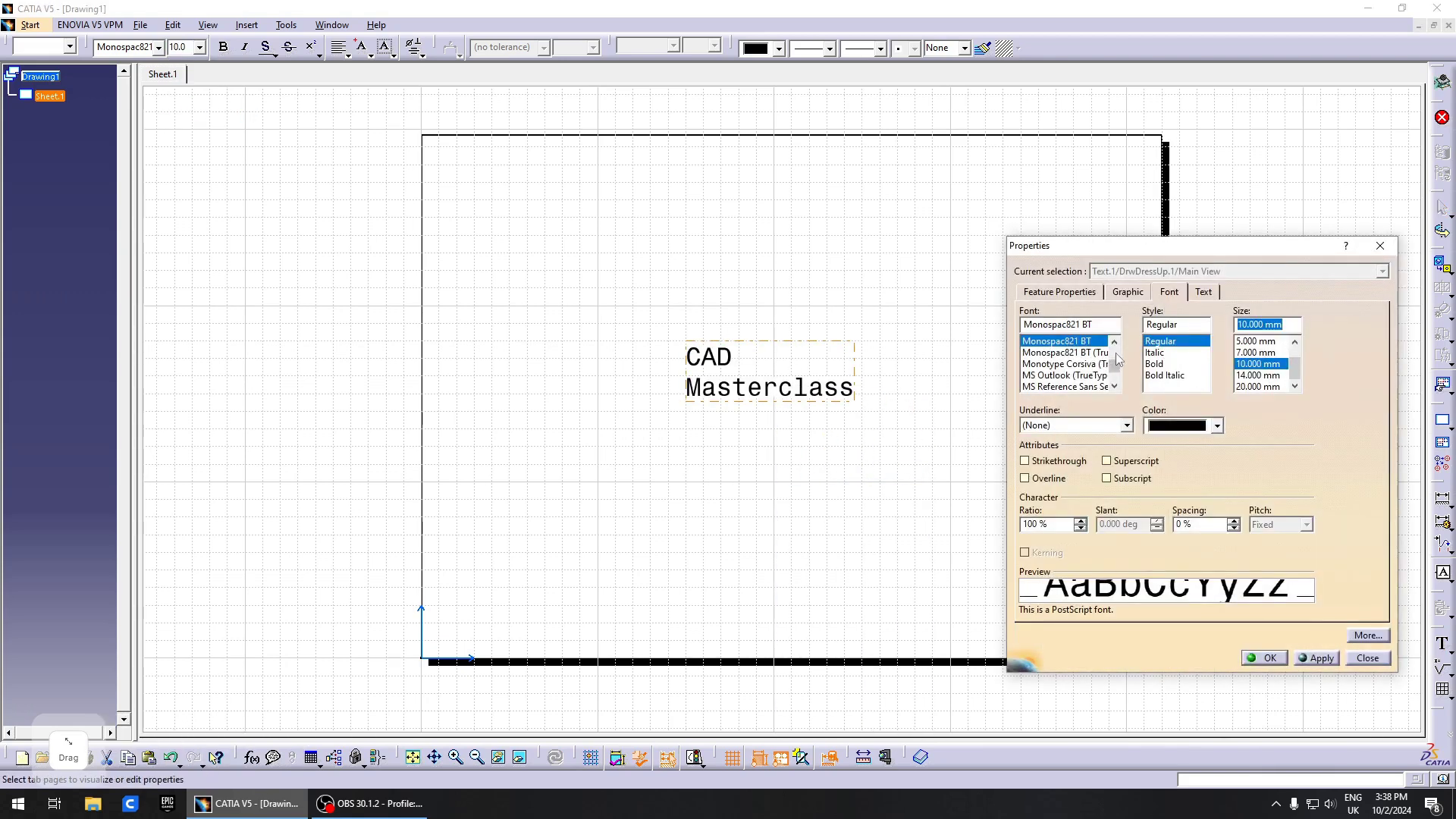
pyautogui.click(1117, 361)
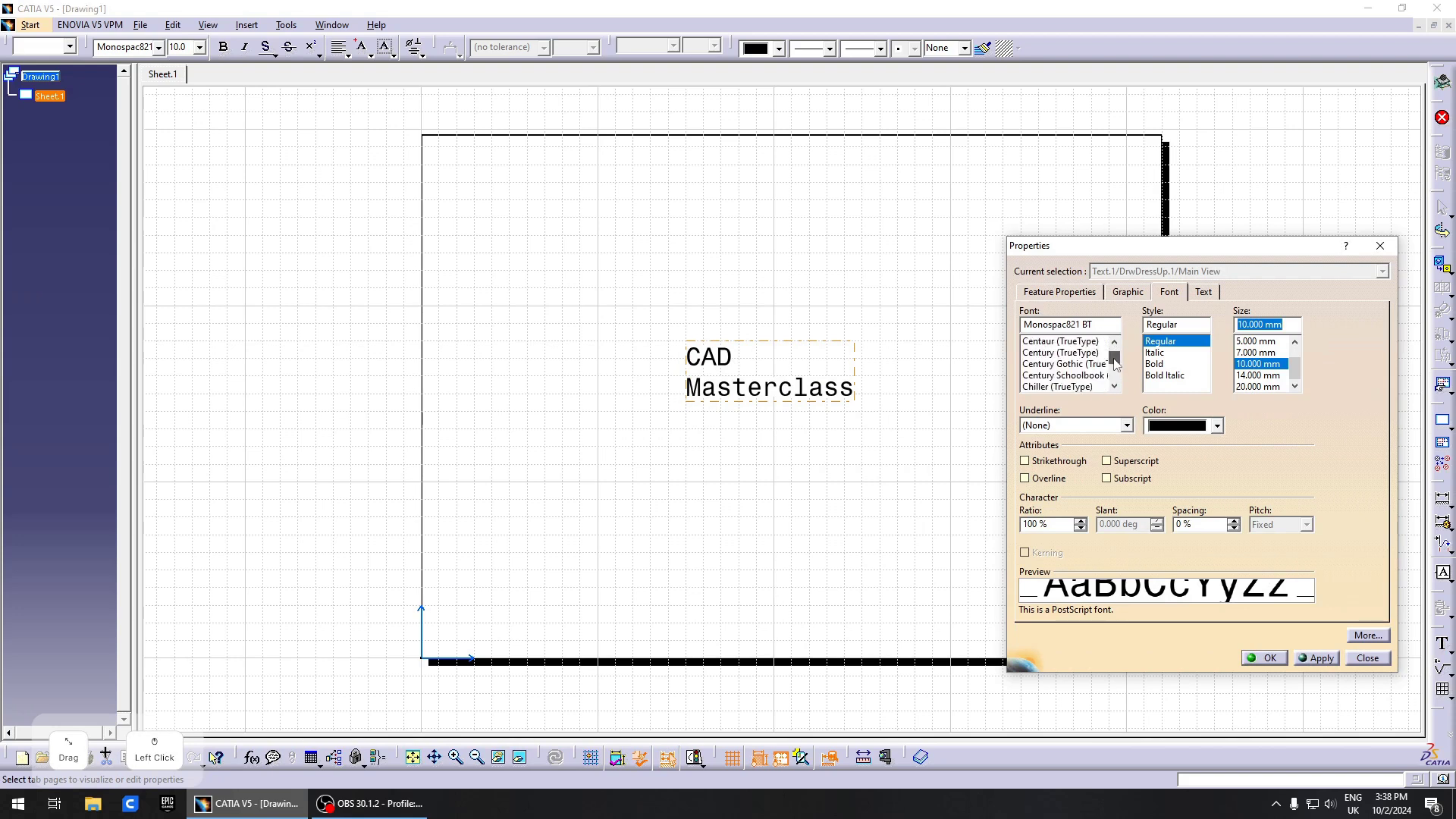
pyautogui.click(1115, 386)
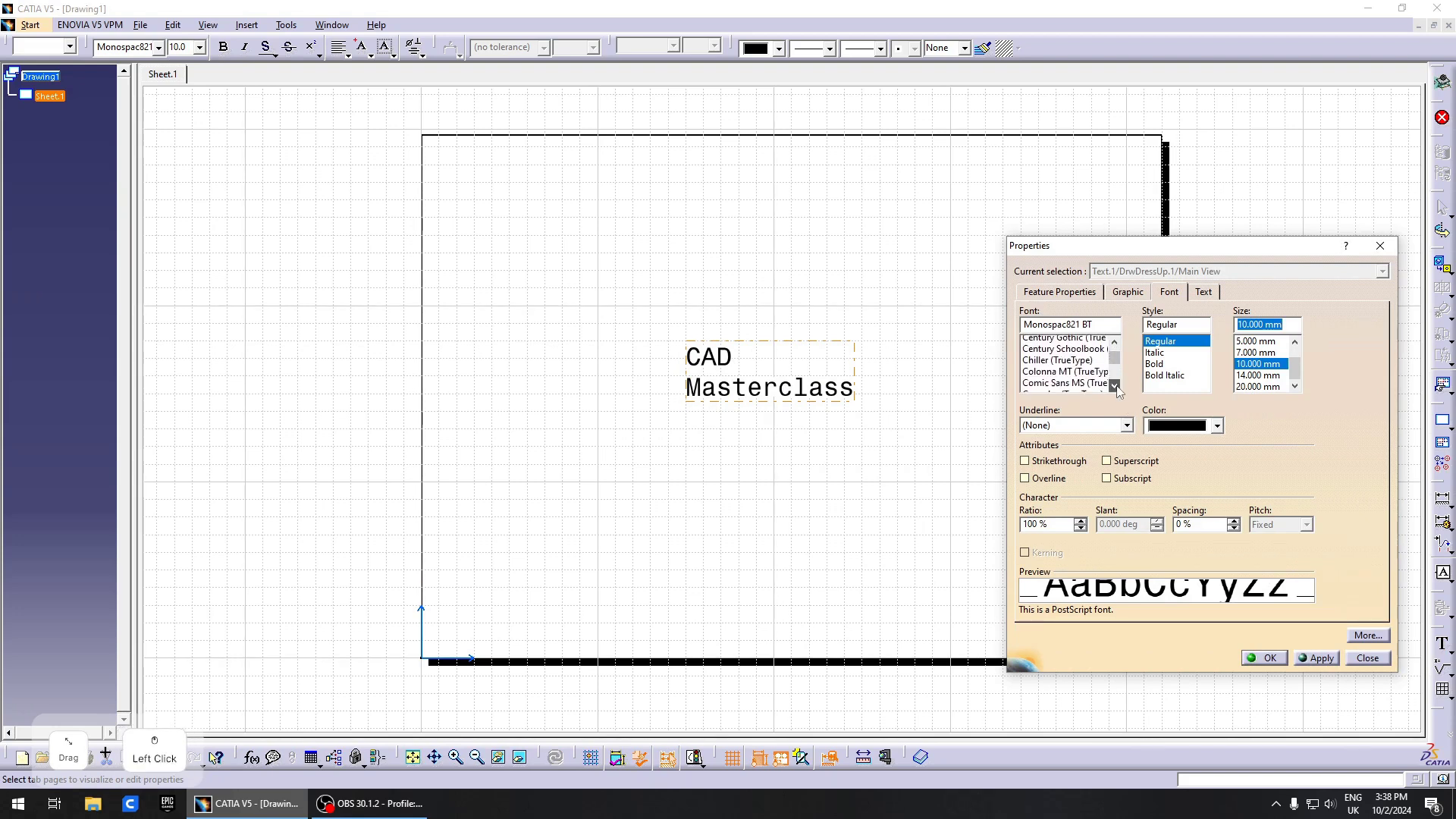
pyautogui.click(1116, 386)
pyautogui.click(1116, 387)
pyautogui.click(1116, 387)
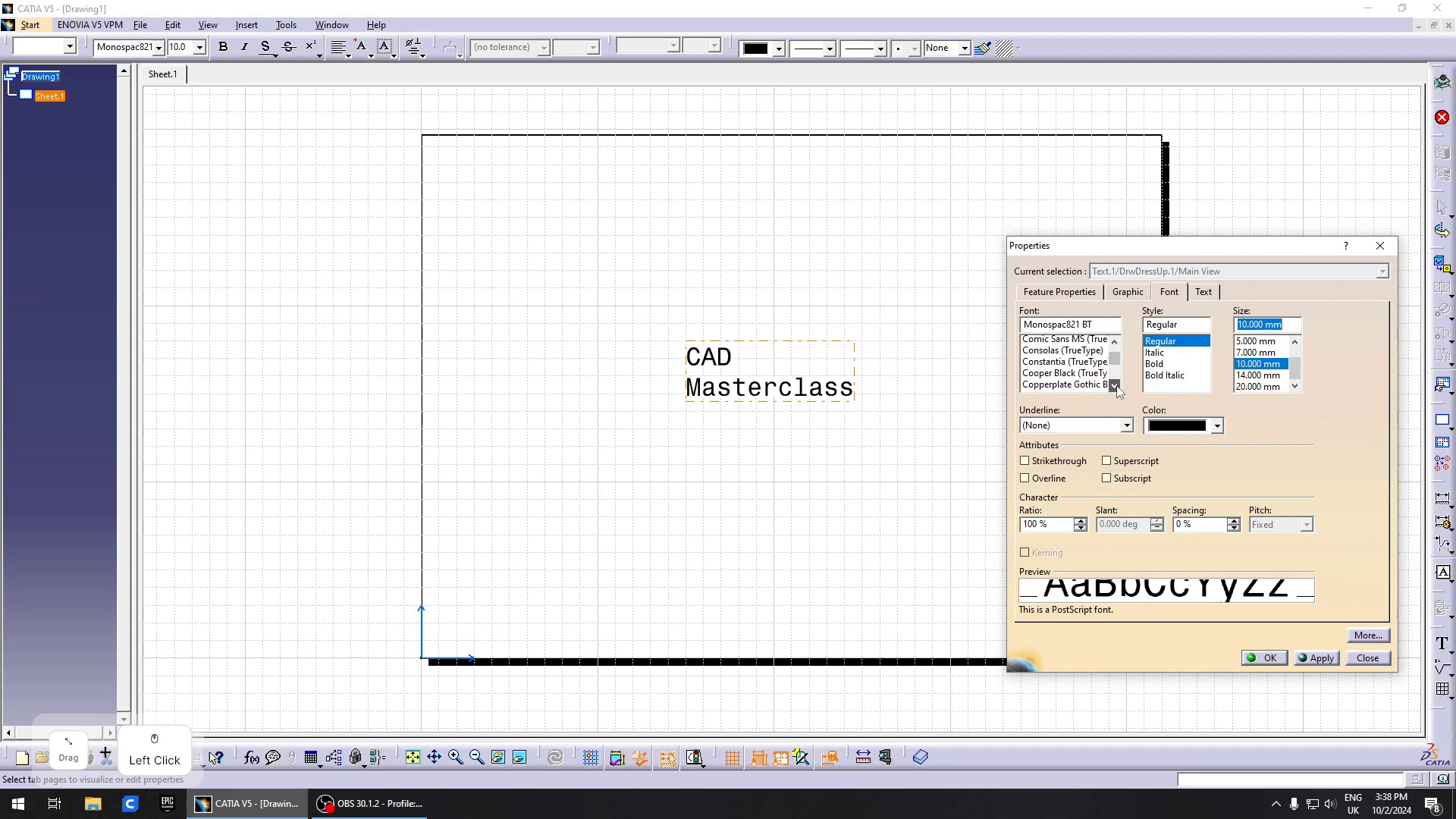
pyautogui.click(1116, 386)
pyautogui.click(1115, 386)
pyautogui.click(1115, 386)
pyautogui.click(1115, 386)
pyautogui.click(1115, 386)
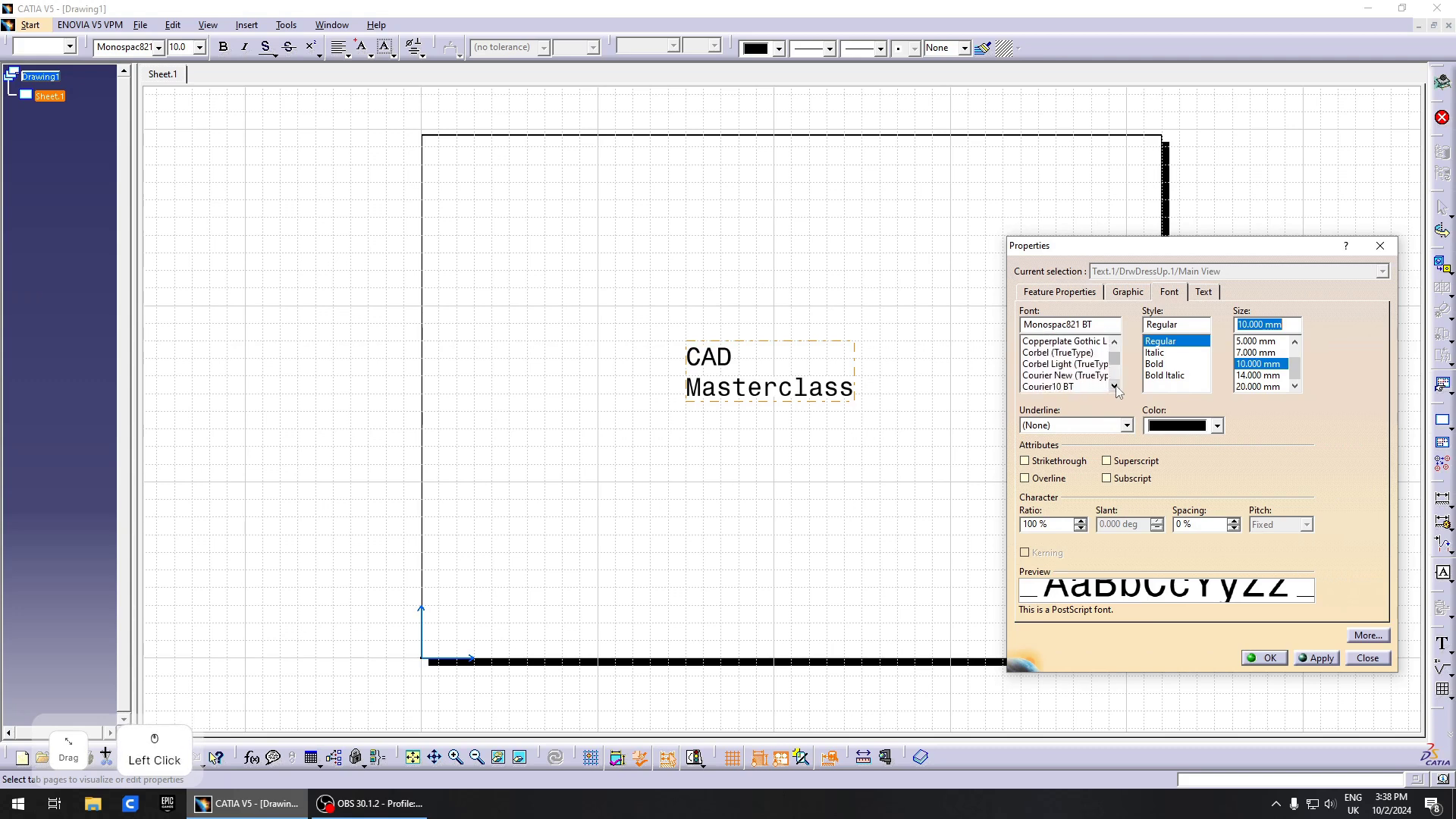
pyautogui.click(1074, 386)
pyautogui.click(1319, 658)
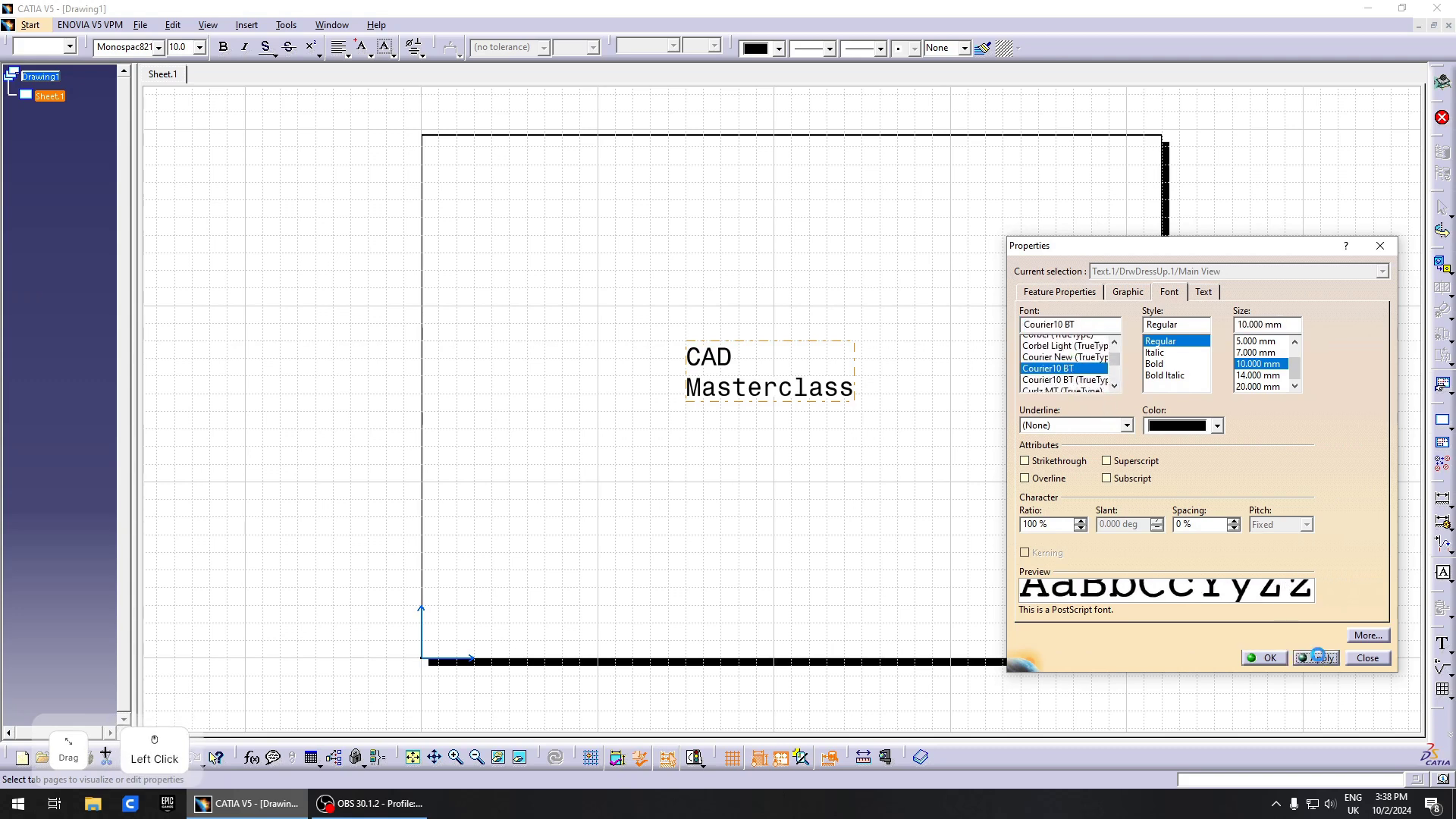
# - Set the text's font style to Bold, accept the properties and deselect the text
pyautogui.click(1173, 365)
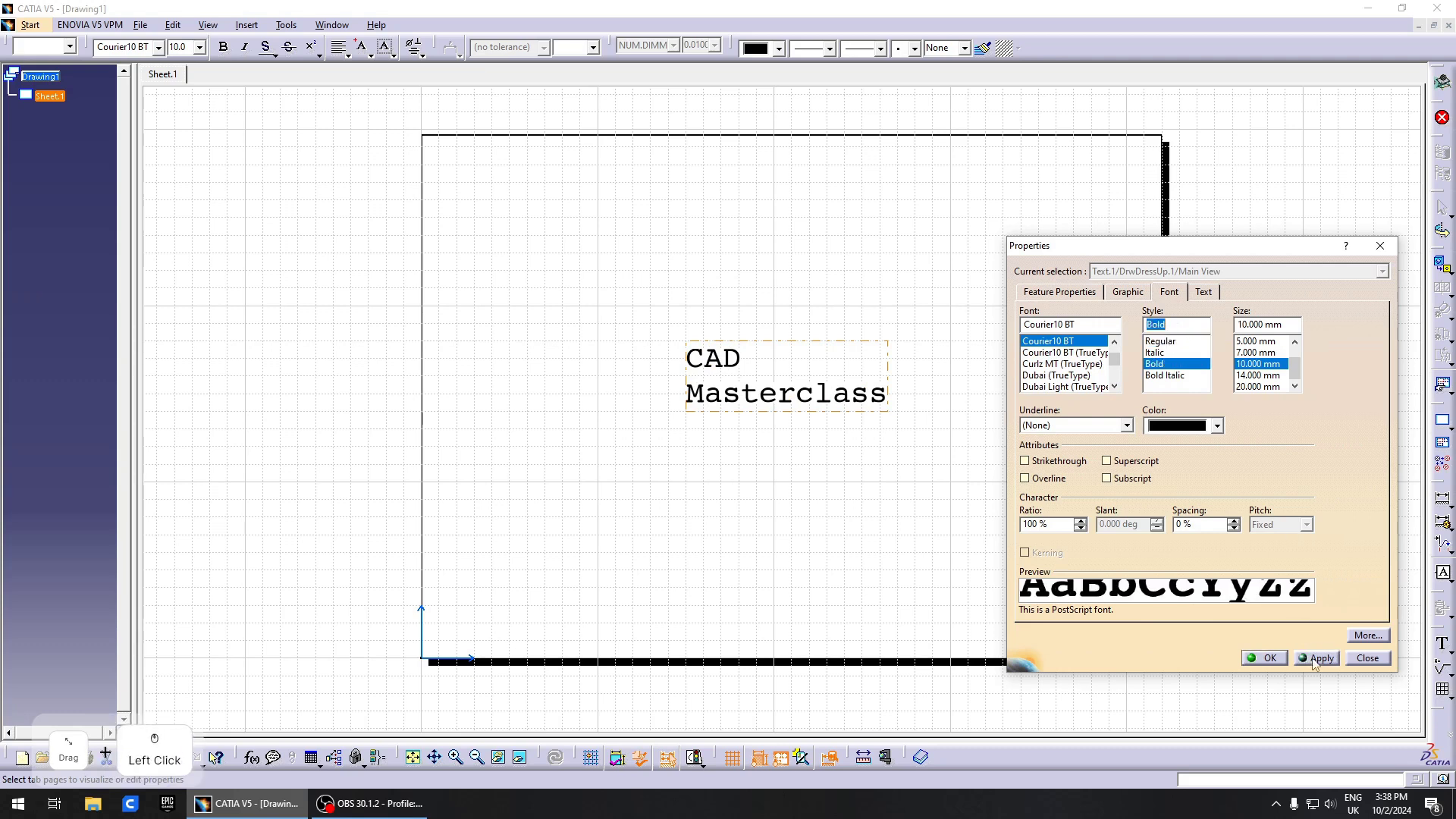
pyautogui.click(1319, 657)
pyautogui.click(1266, 658)
pyautogui.click(835, 487)
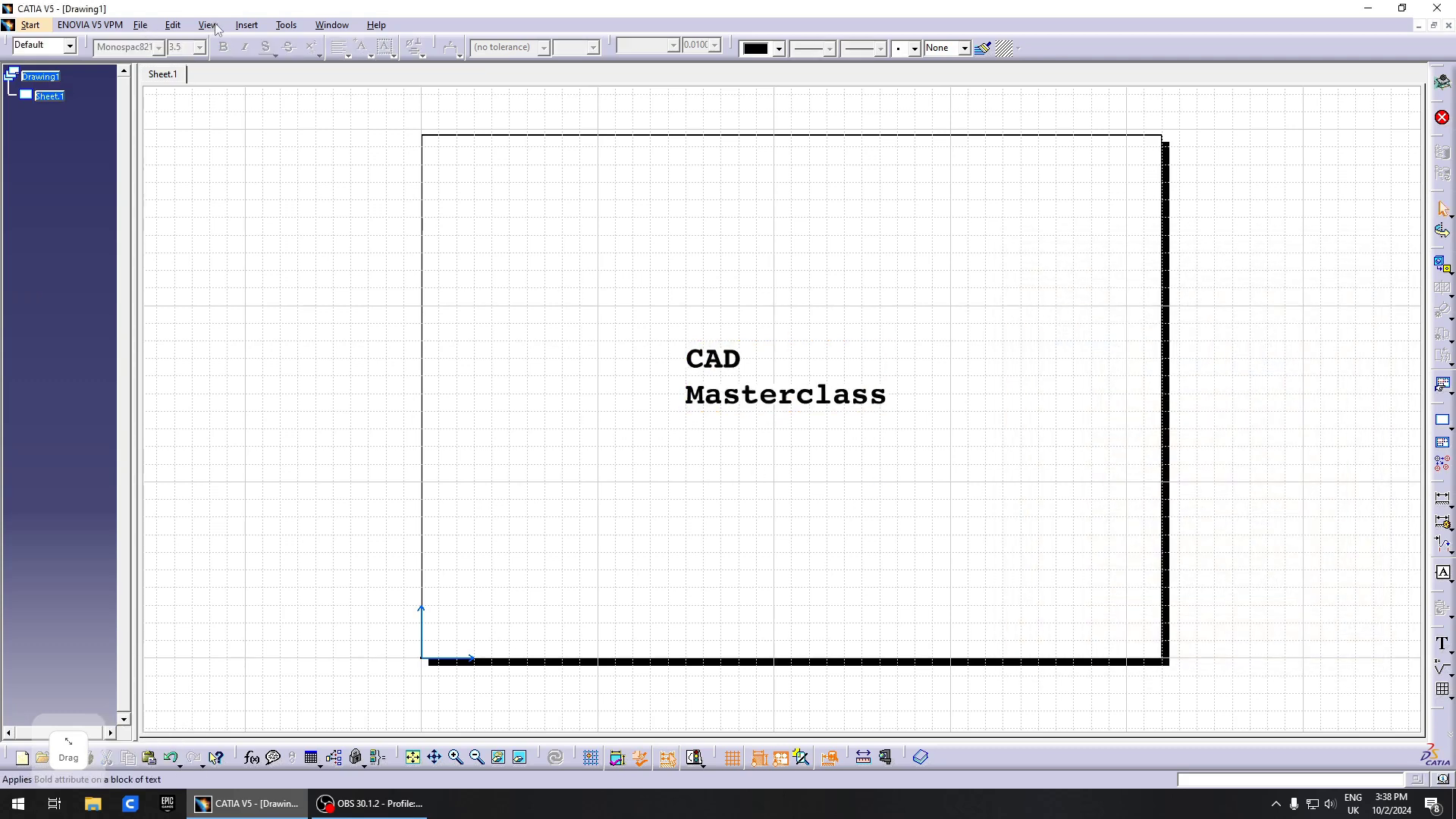
# - Save the drawing in the TT2 folder as a DXF file named txt
pyautogui.click(143, 28)
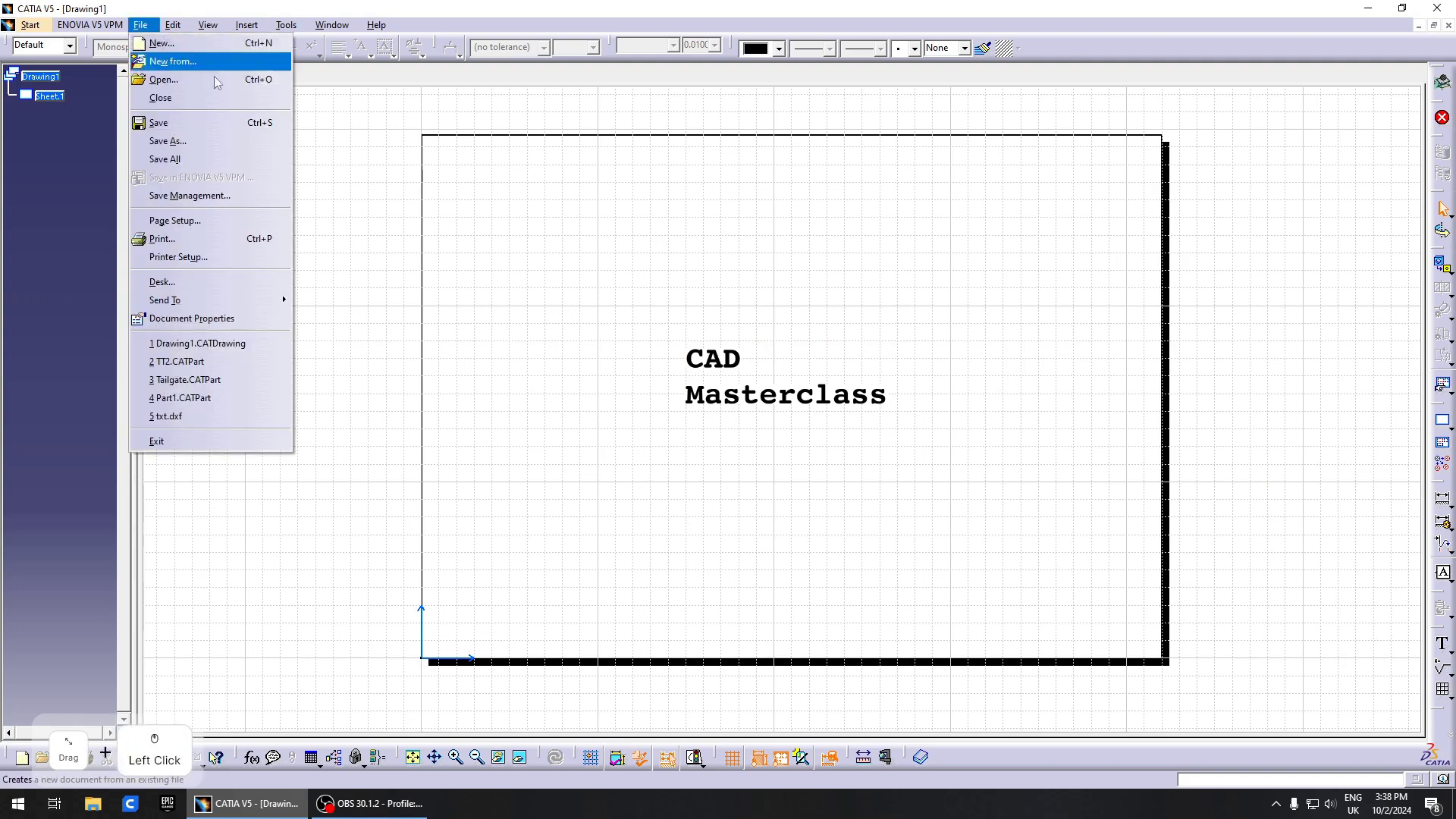
pyautogui.click(187, 148)
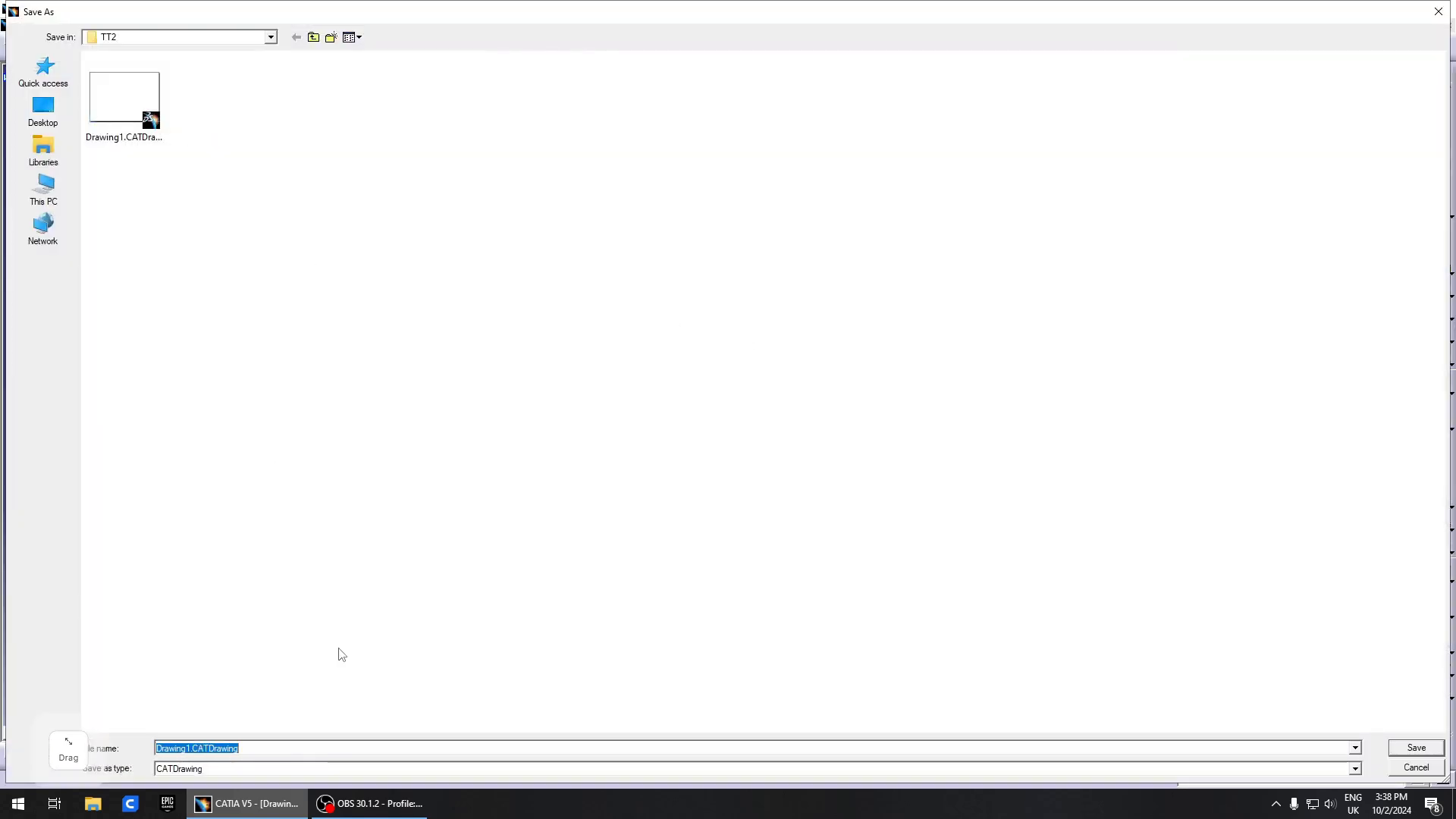
pyautogui.click(243, 769)
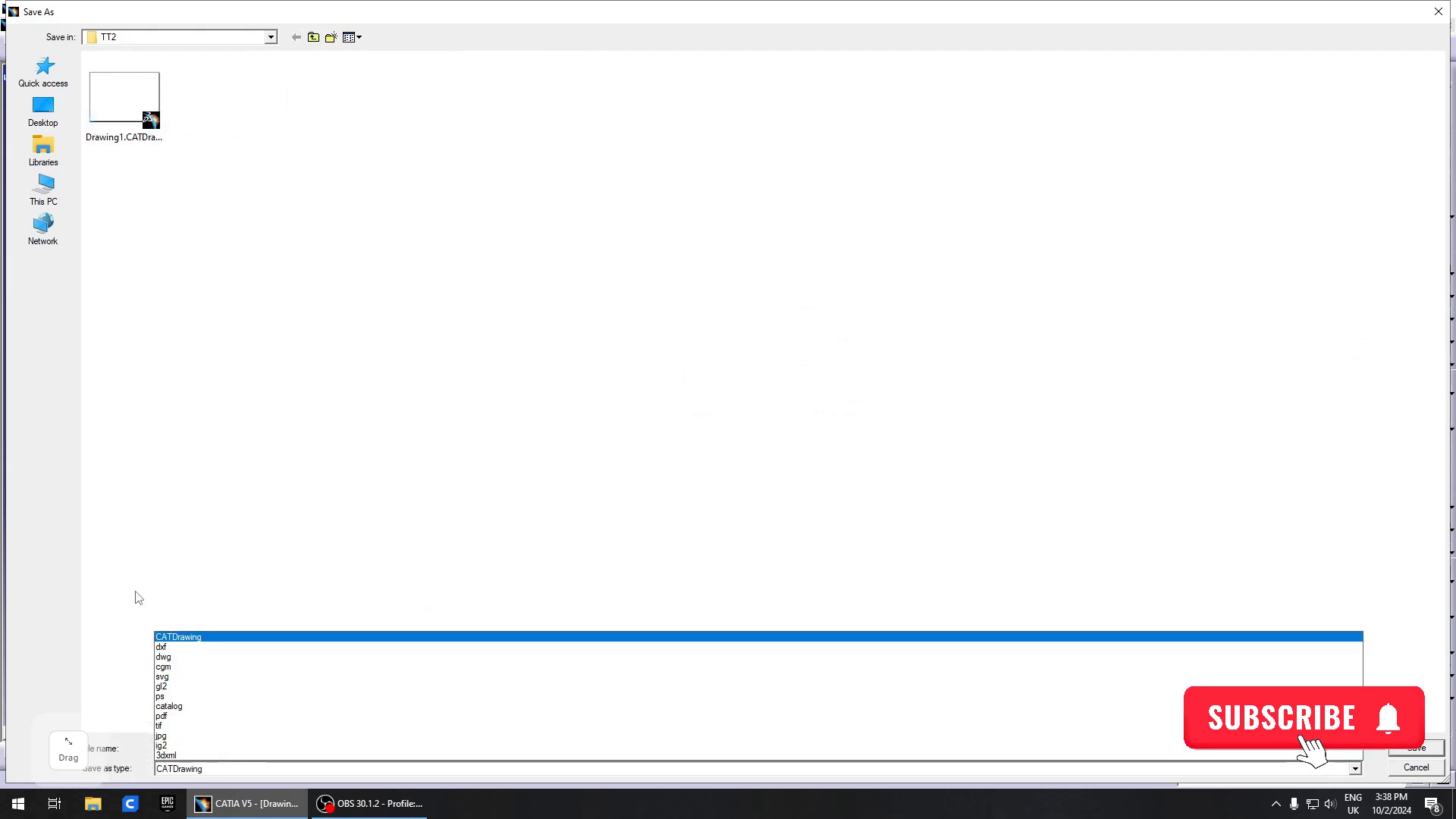
pyautogui.click(256, 768)
pyautogui.click(274, 747)
pyautogui.write('TX')
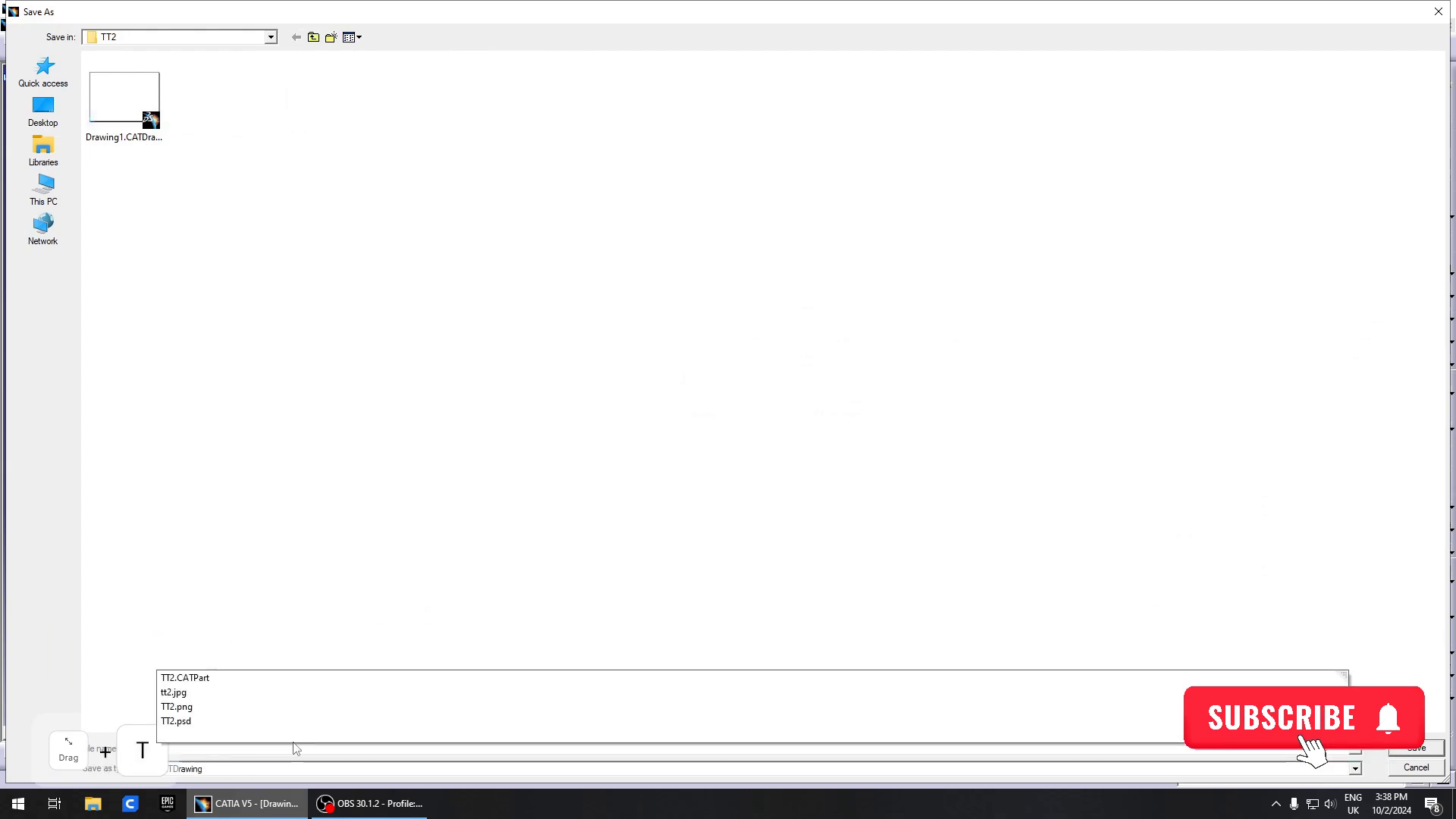
pyautogui.click(286, 771)
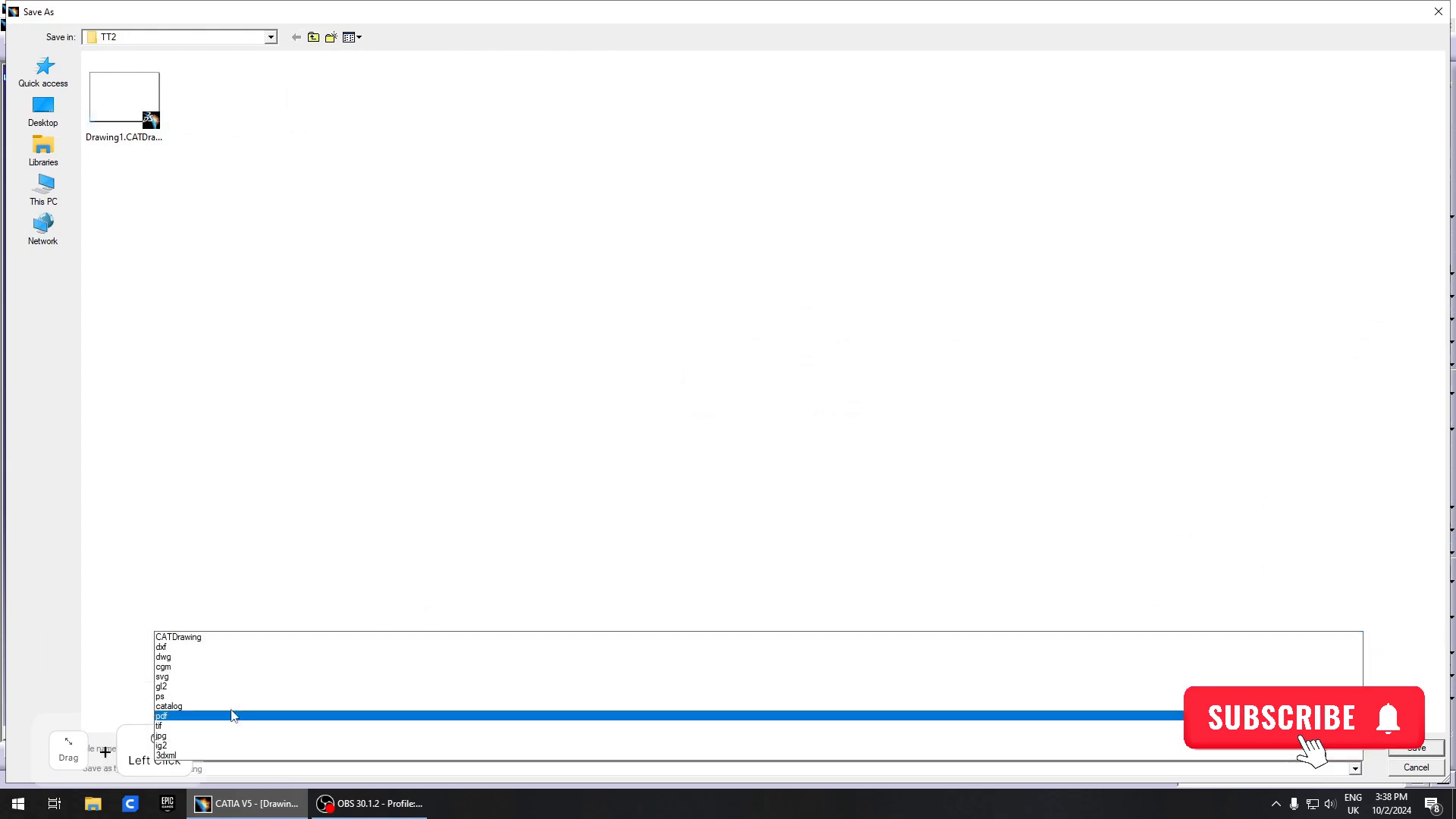
pyautogui.click(173, 649)
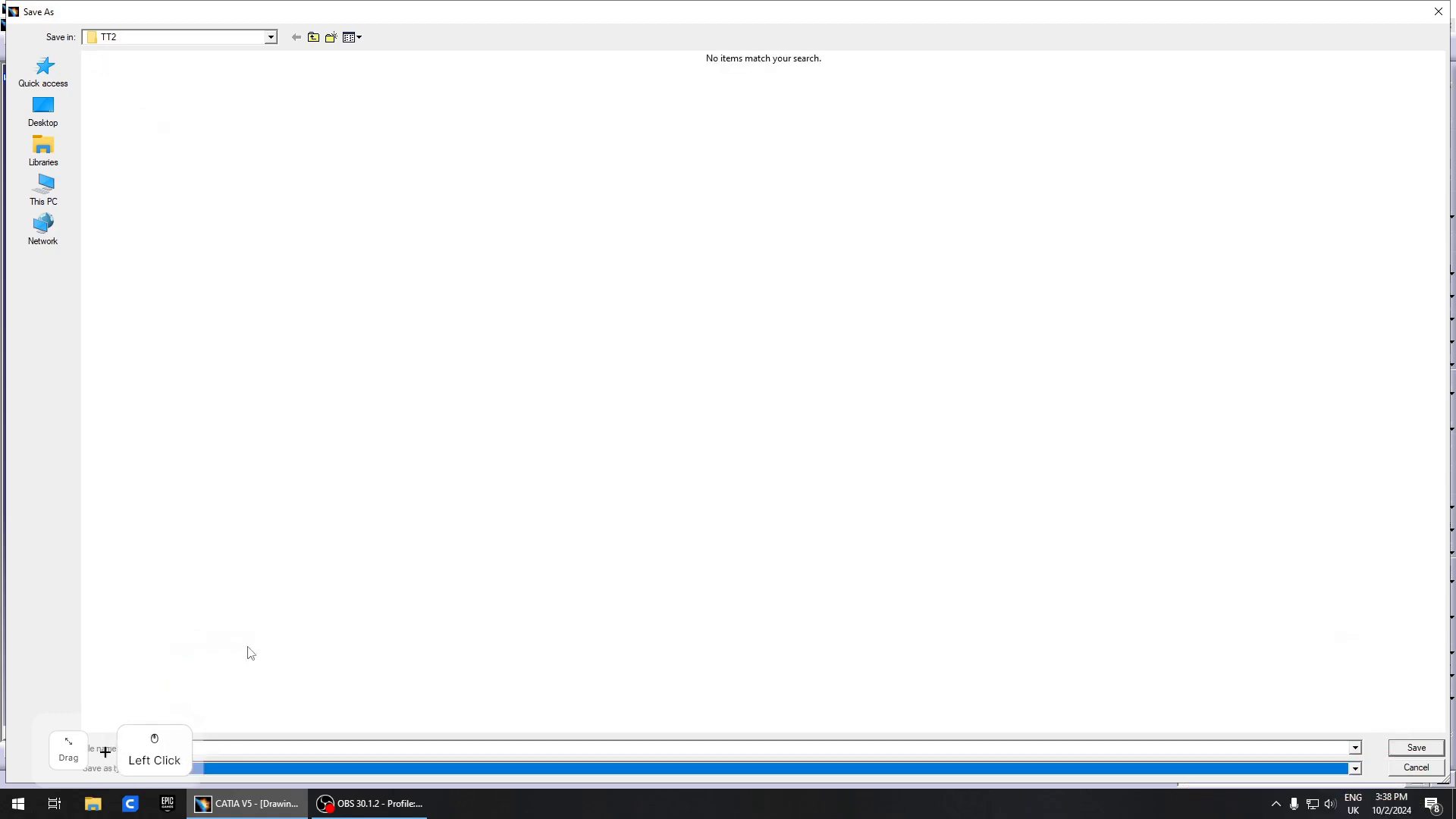
pyautogui.click(1415, 749)
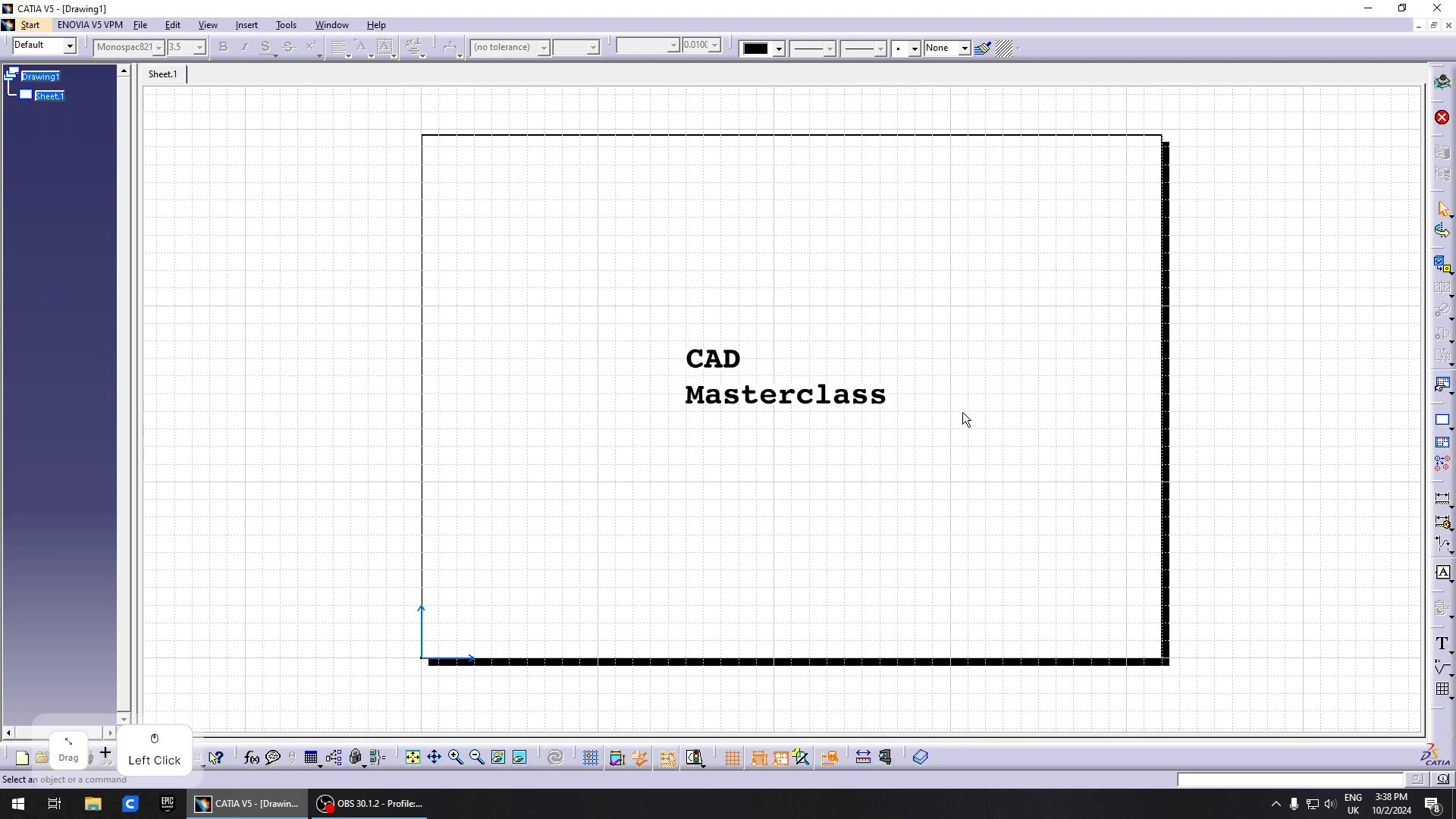
# - Close the drawing without saving its changes and open txt.dxf from the TT2 folder
pyautogui.click(1449, 25)
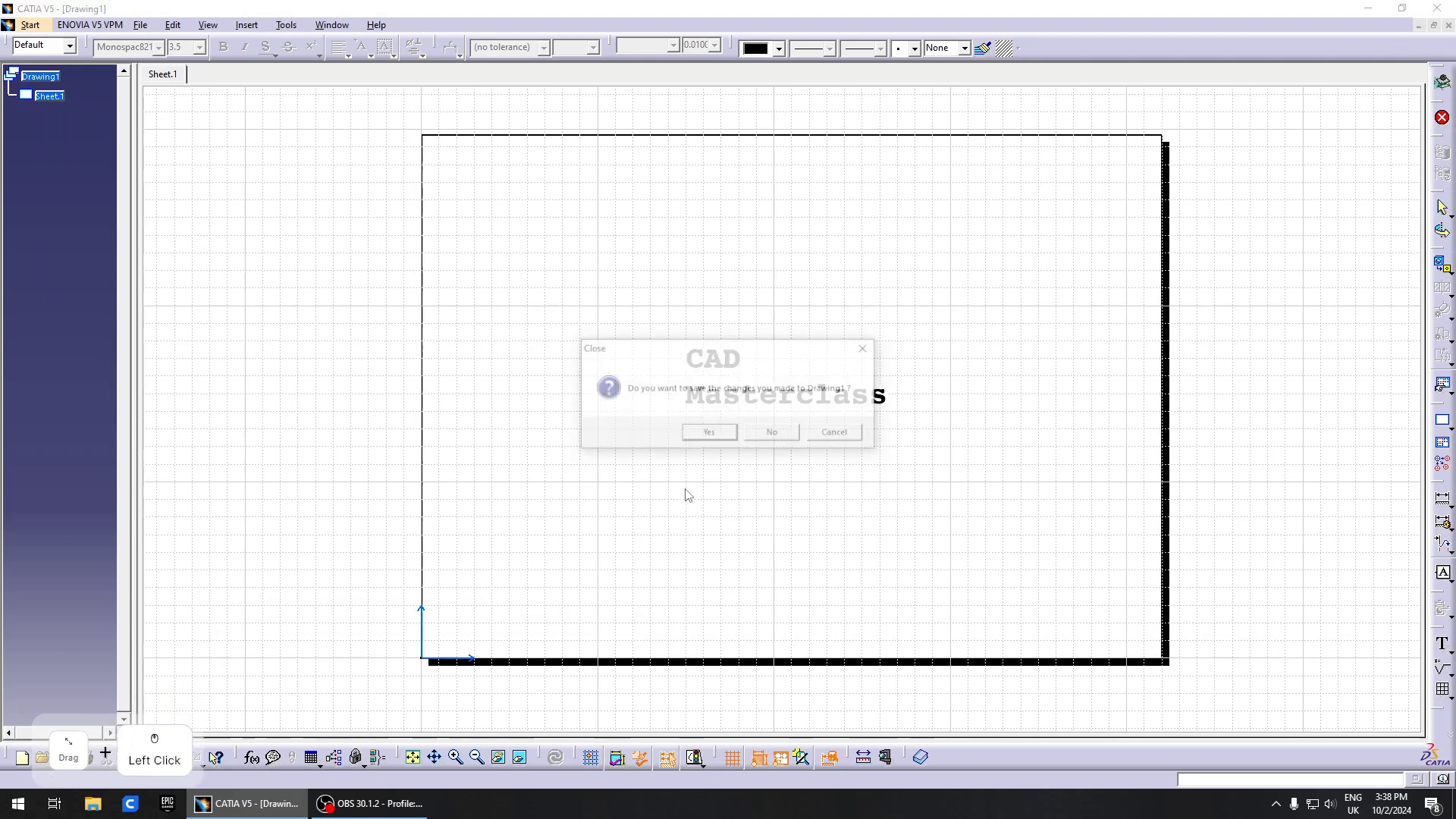
pyautogui.click(768, 434)
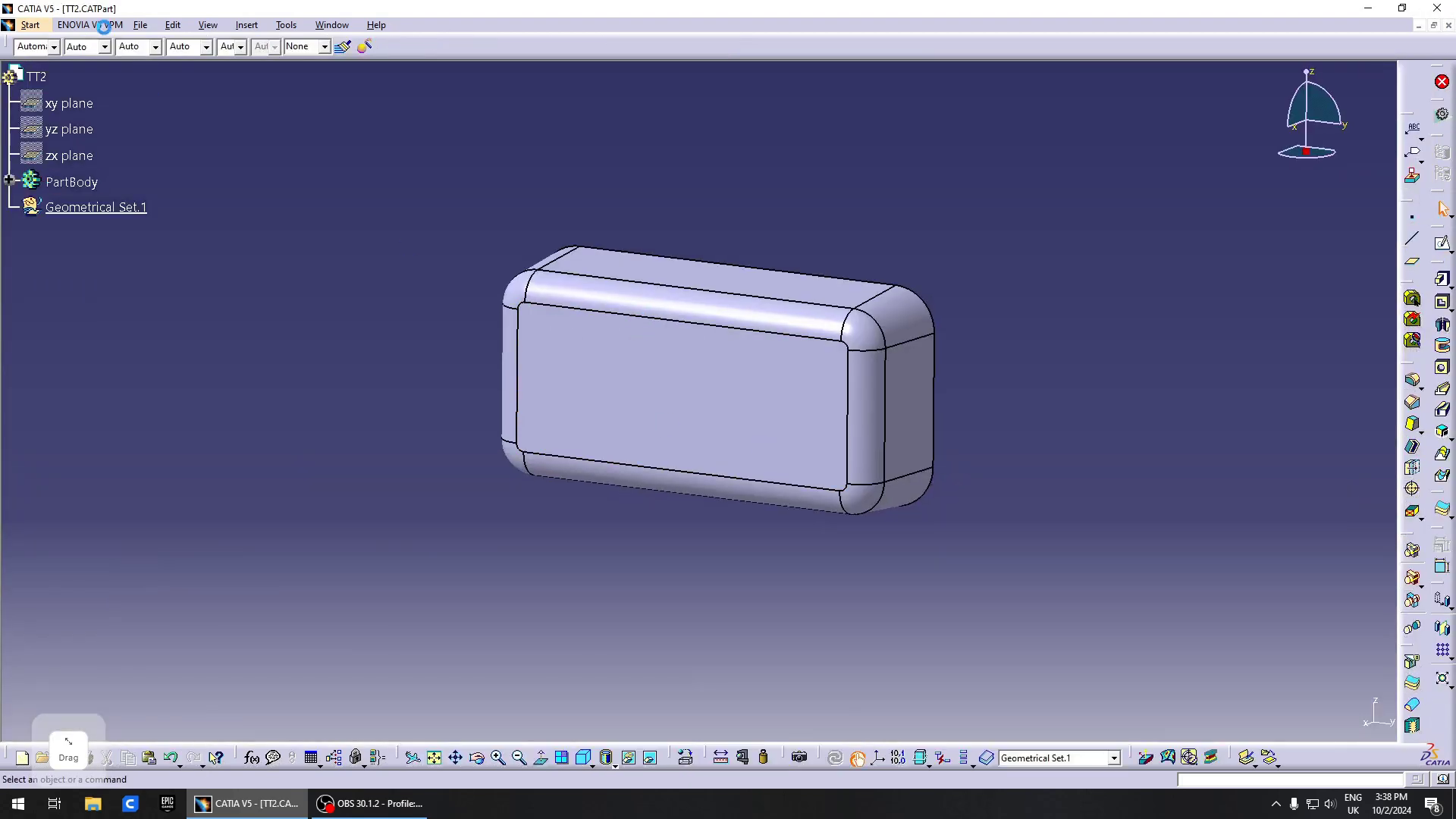
pyautogui.click(139, 25)
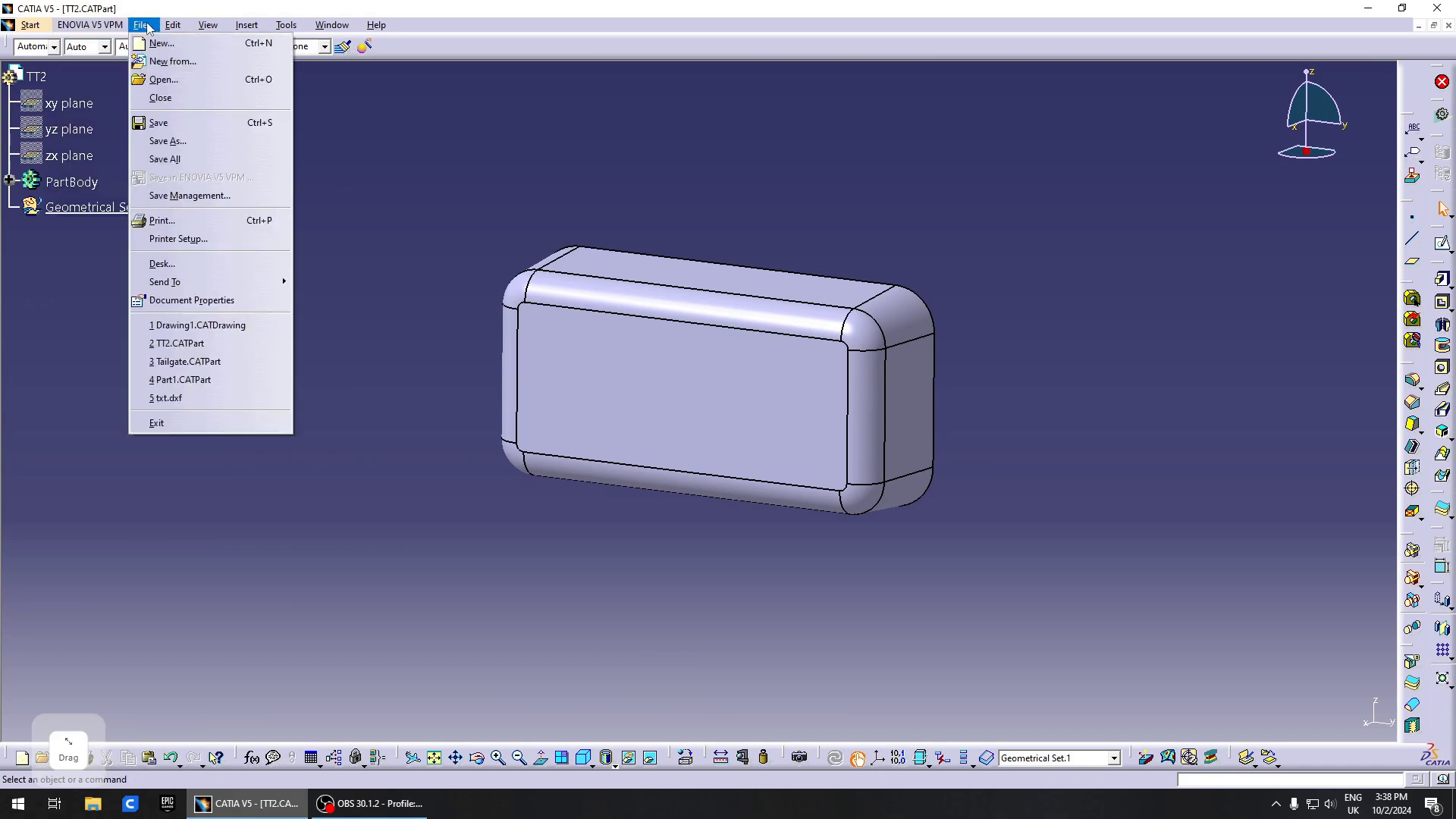
pyautogui.click(180, 81)
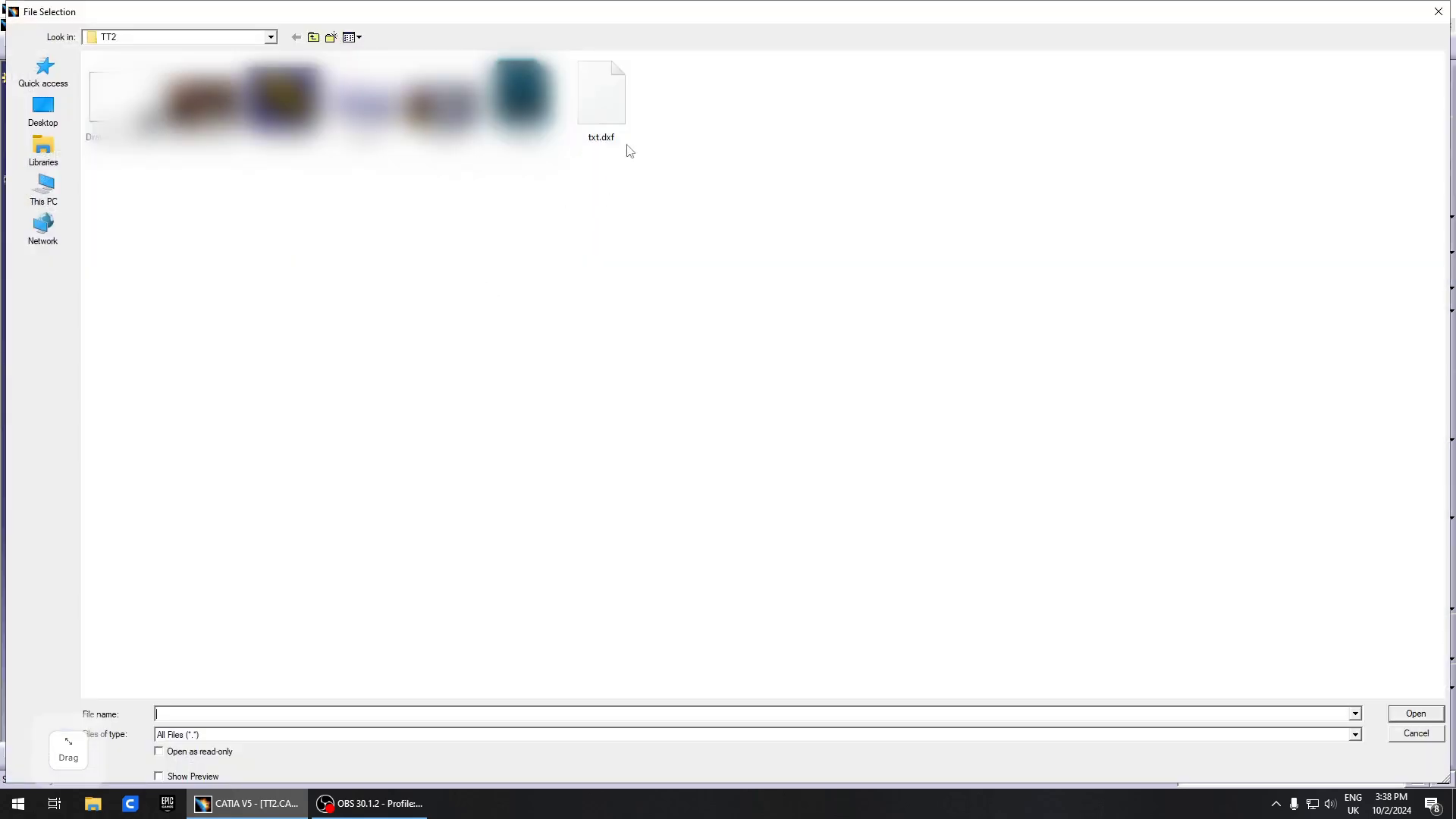
pyautogui.click(620, 102)
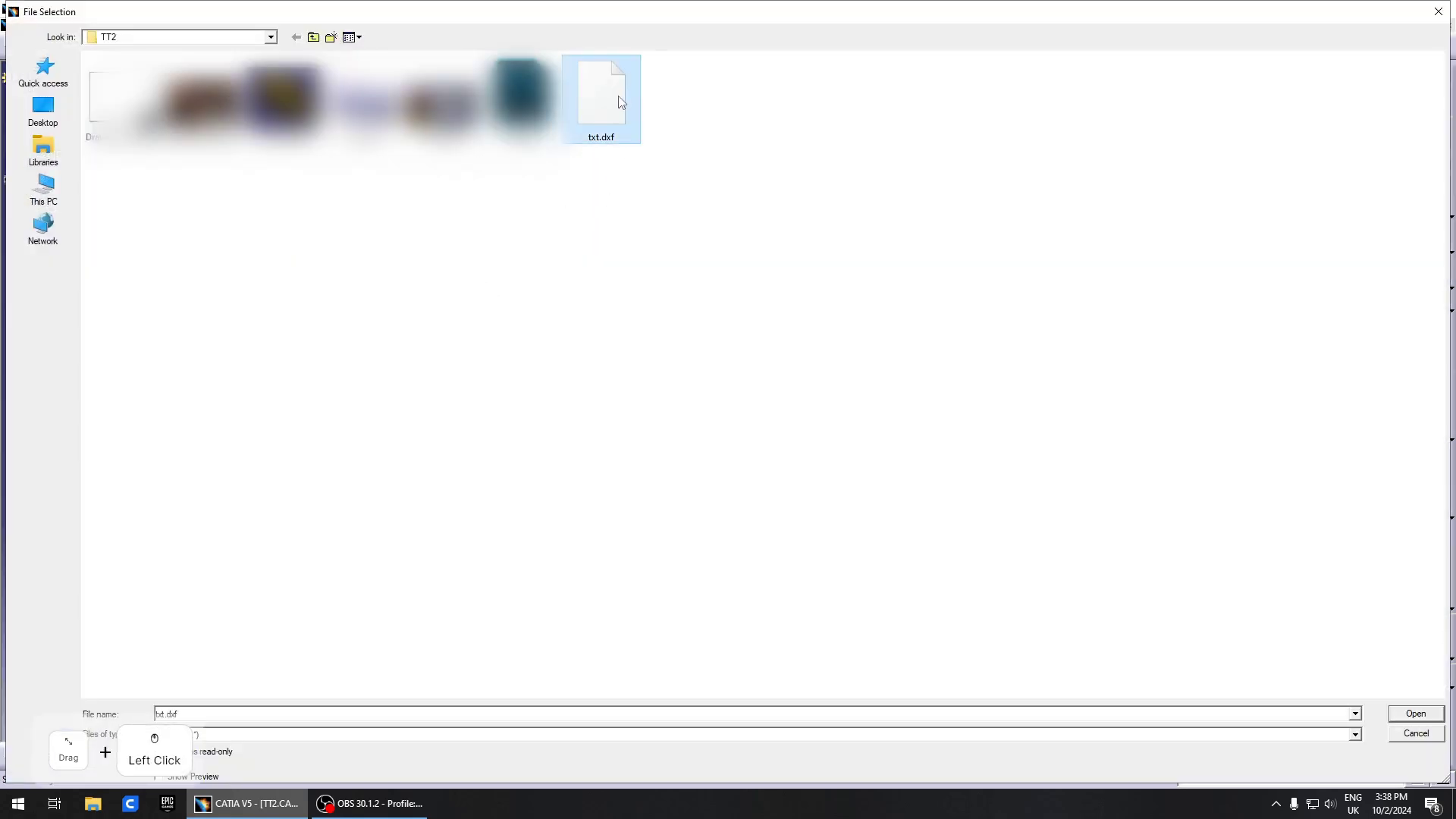
pyautogui.click(1413, 714)
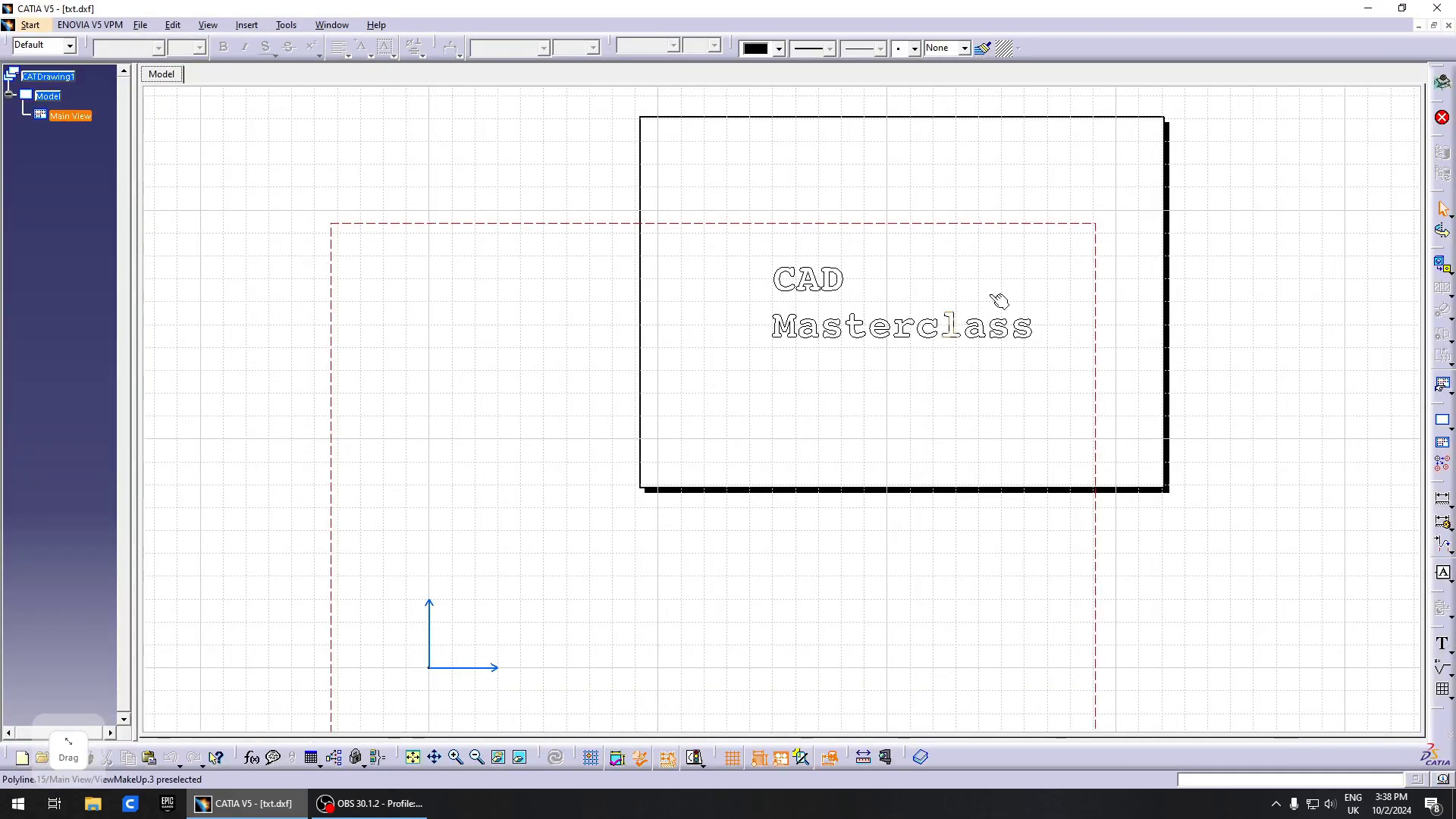
# - Select all outlines of the "CAD Masterclass" text in the DXF drawing and copy them
pyautogui.rightClick(796, 455)
pyautogui.moveTo(986, 311)
pyautogui.mouseDown(button='middle')
pyautogui.moveTo(794, 461)
pyautogui.moveTo(751, 372)
pyautogui.mouseUp(button='middle')
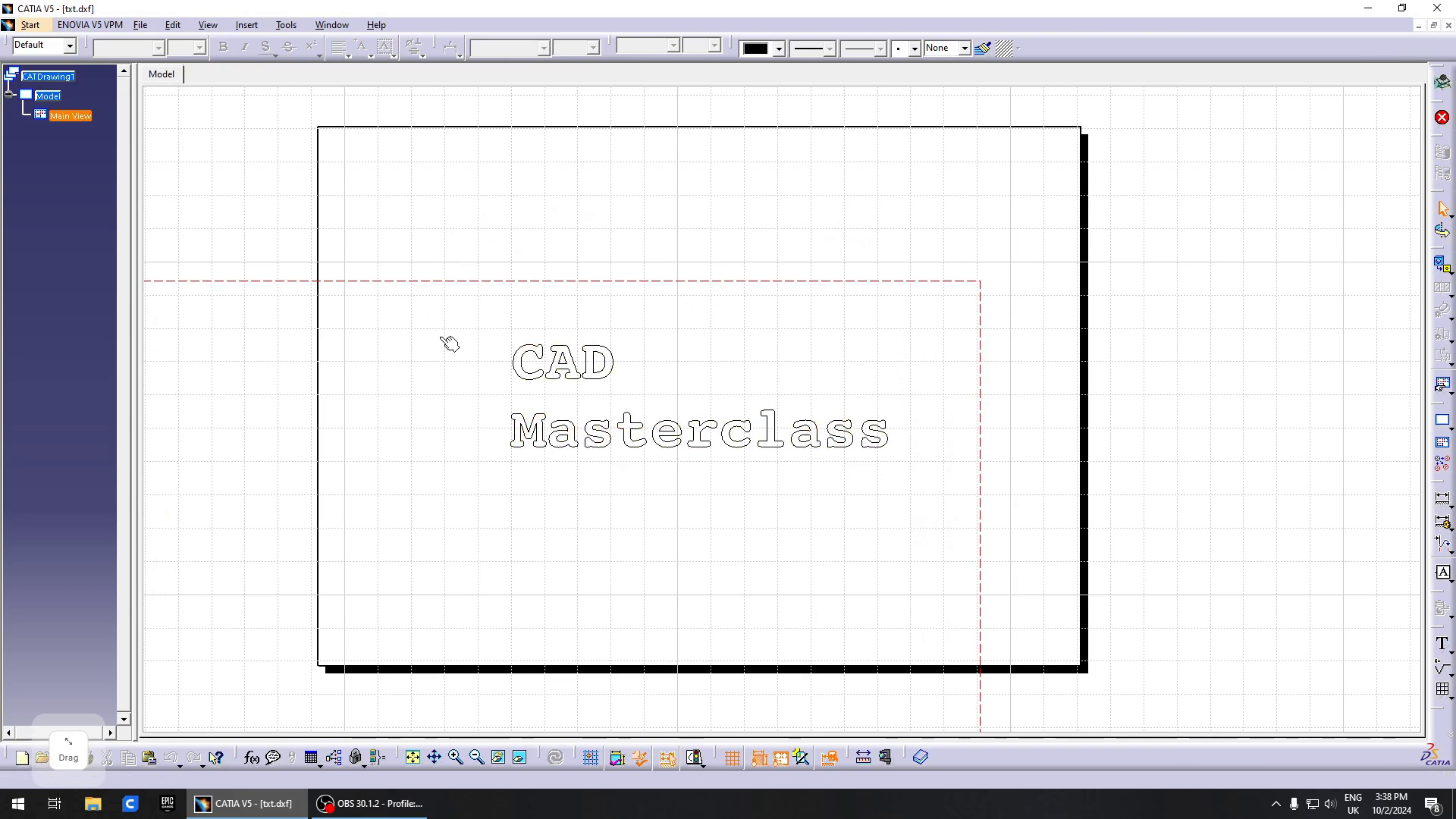
pyautogui.moveTo(441, 309); pyautogui.dragTo(932, 521)
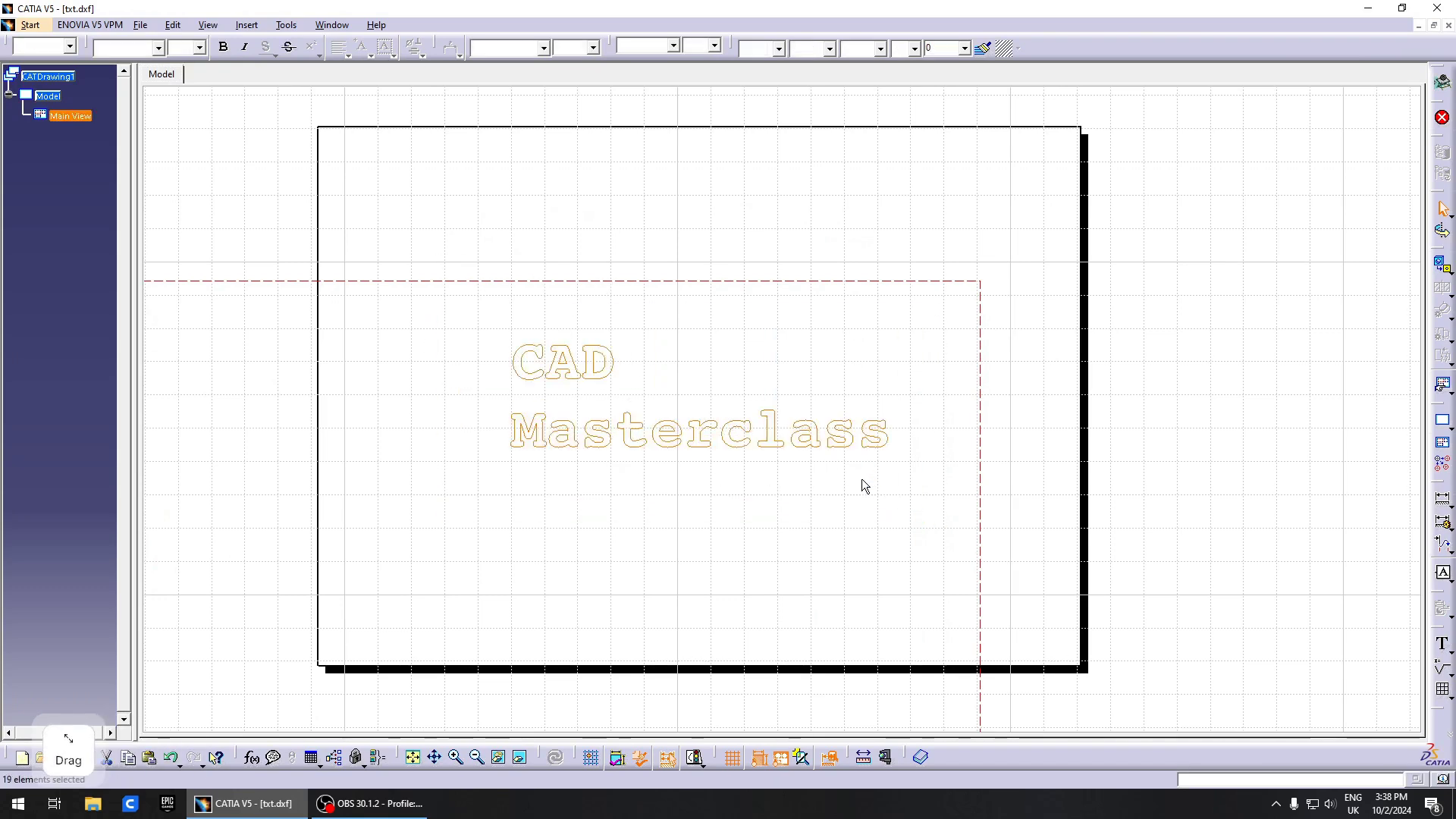
pyautogui.hotkey('ctrl', 'c')
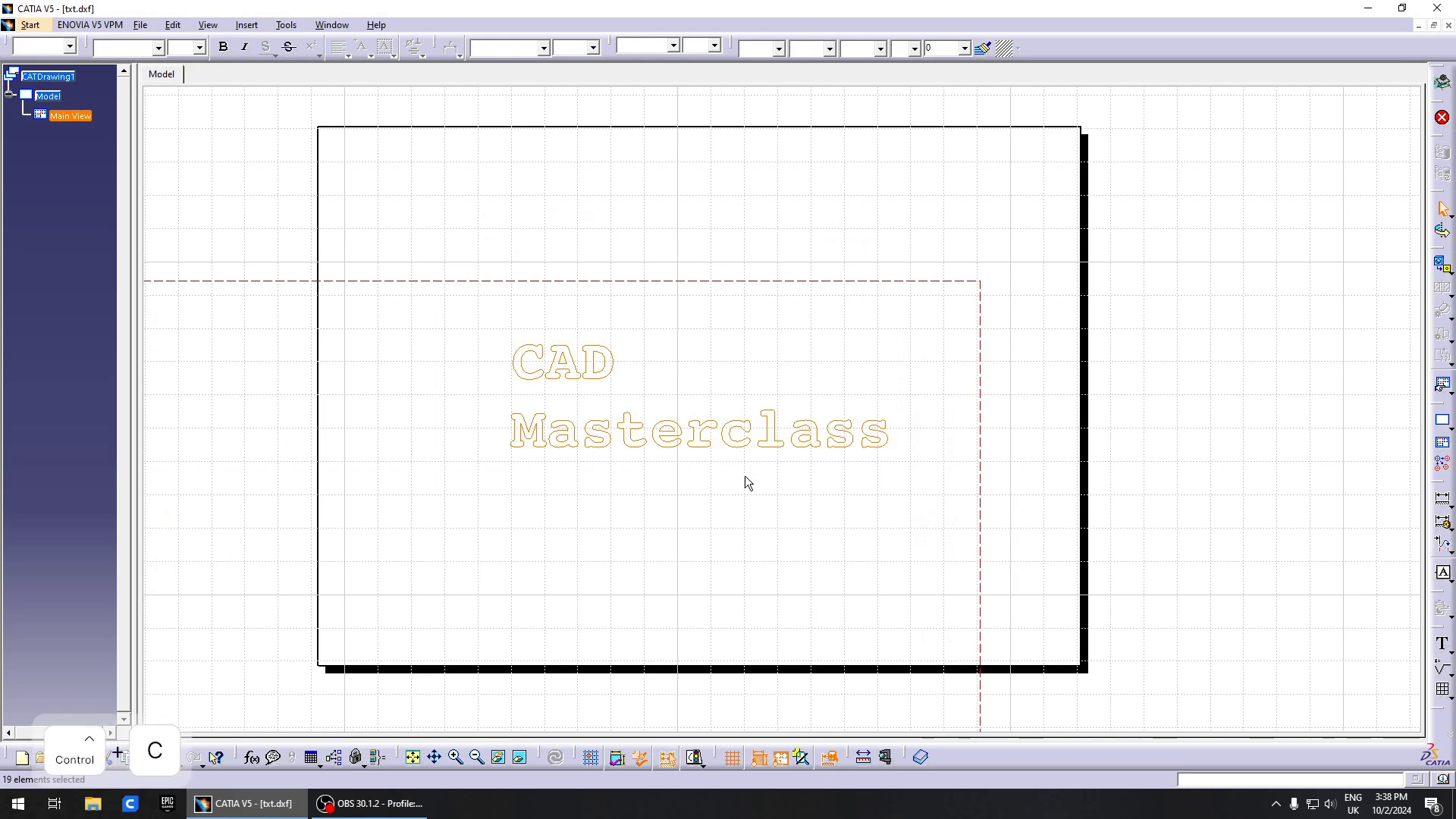
# - Switch to the TT2.CATPart document and start a sketch on the large front face of the block
pyautogui.click(332, 25)
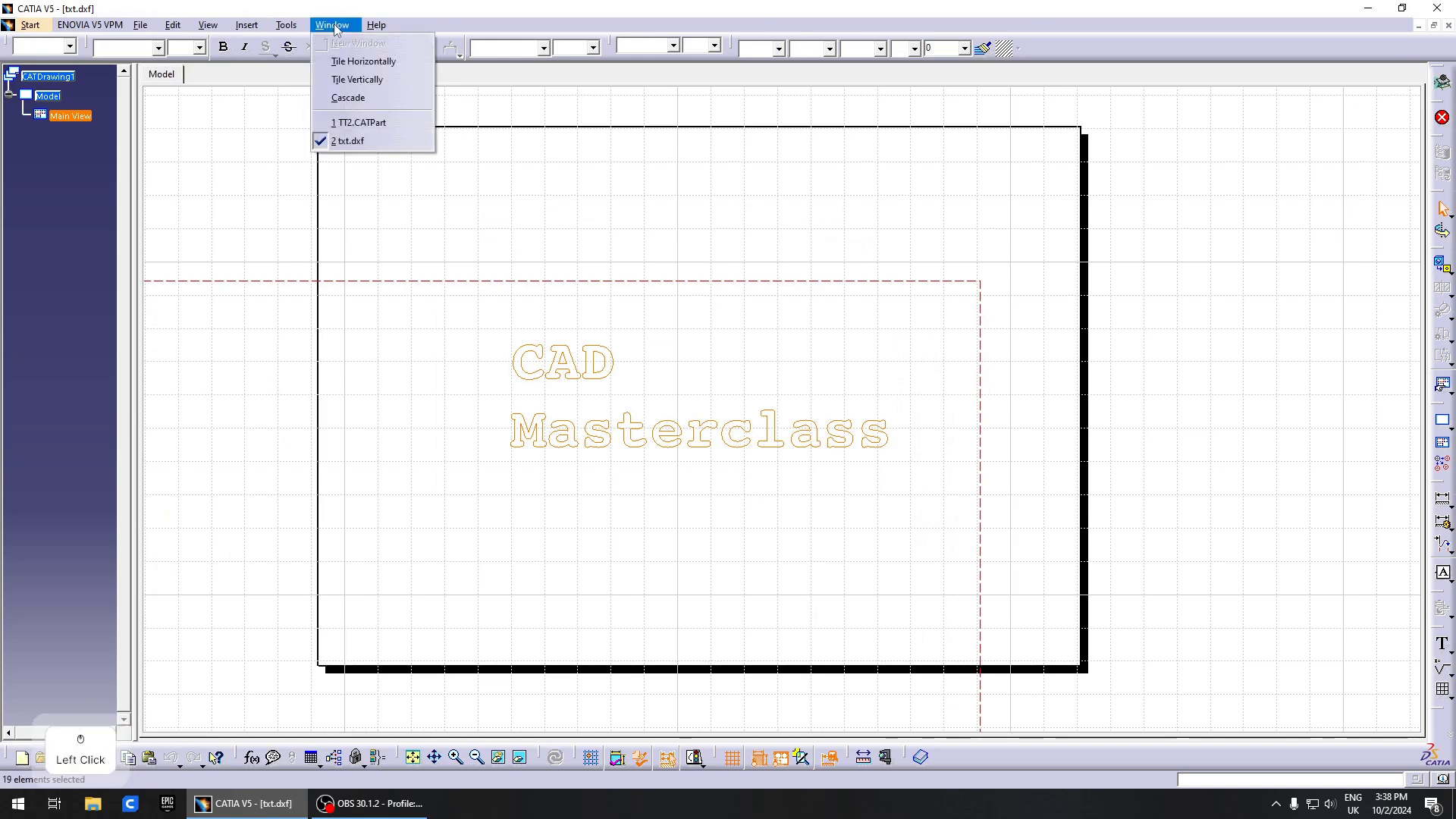
pyautogui.click(357, 117)
pyautogui.moveTo(651, 427); pyautogui.dragTo(662, 402, button='middle')
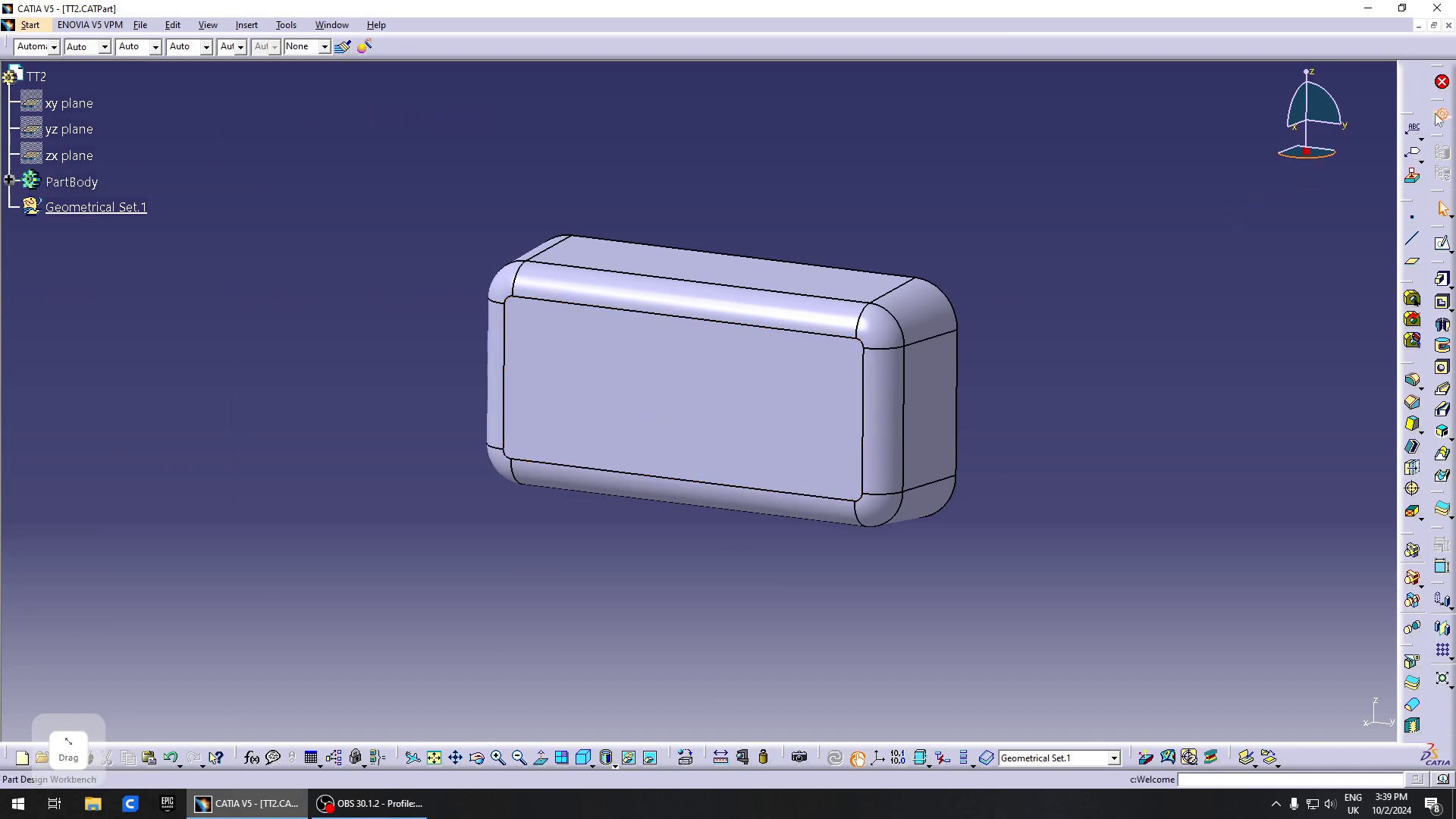
pyautogui.click(1125, 201)
pyautogui.click(1443, 243)
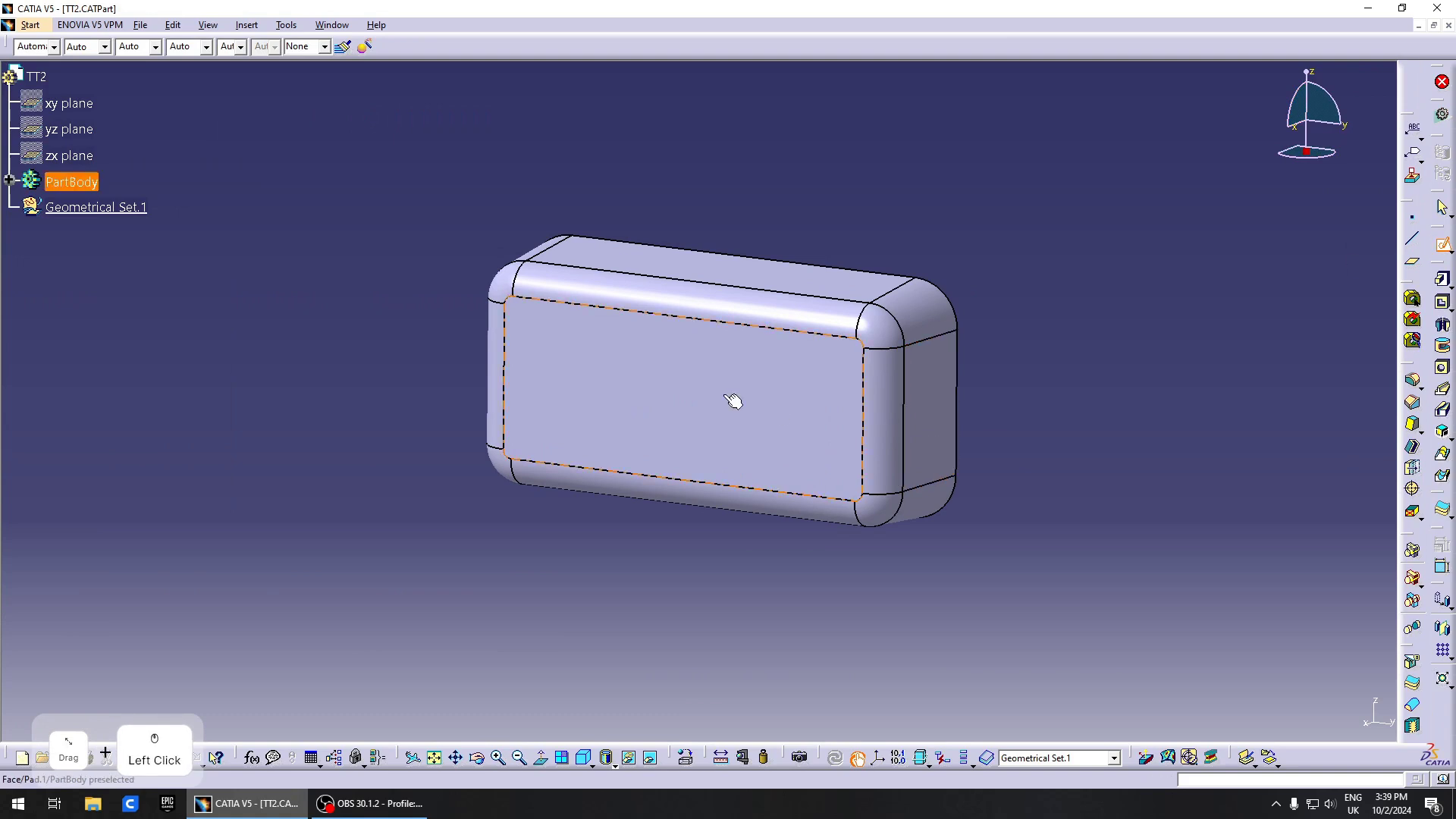
pyautogui.click(726, 379)
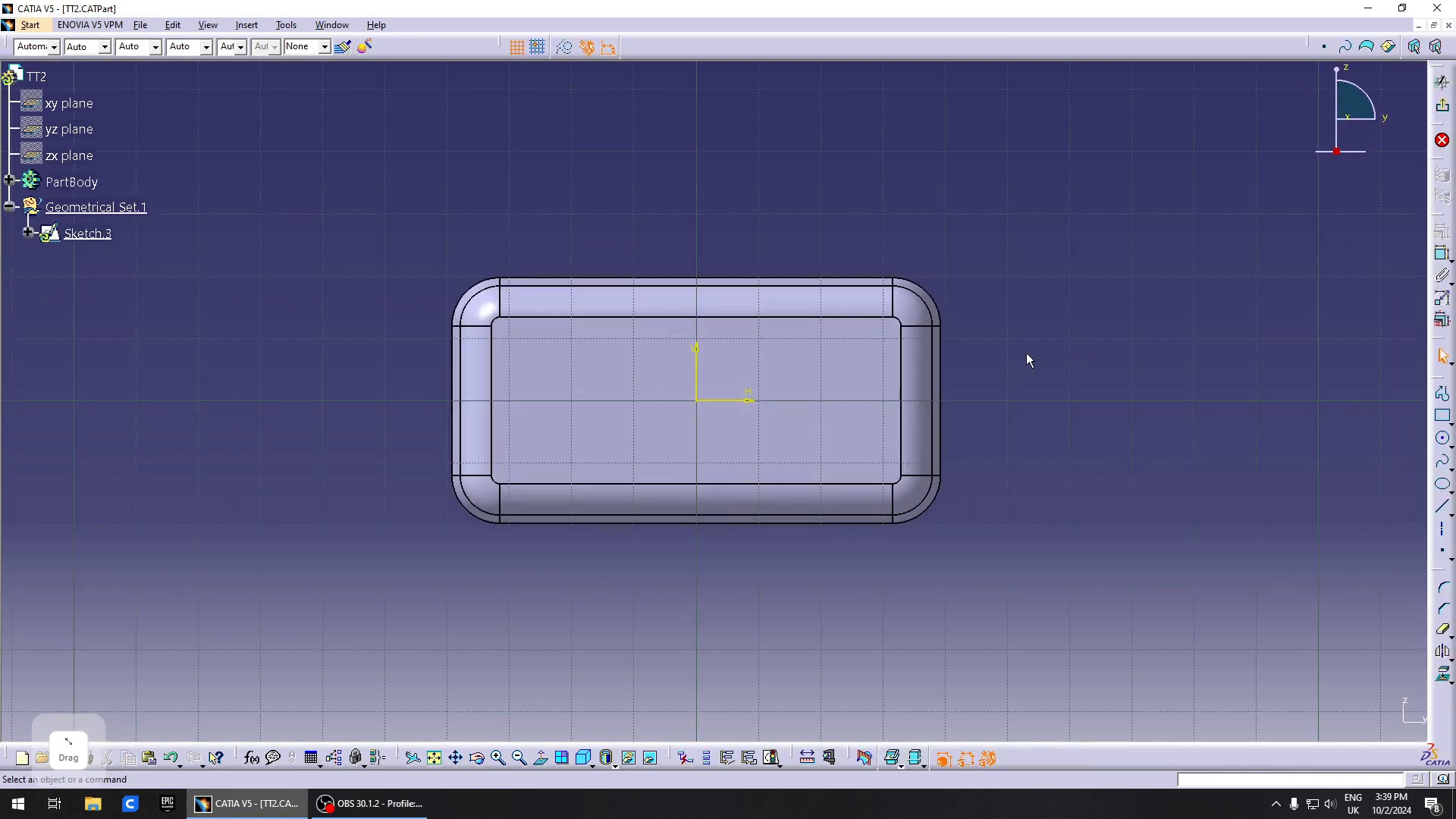
# - Paste the copied "CAD Masterclass" outlines into the sketch
pyautogui.moveTo(1028, 355); pyautogui.dragTo(784, 339, button='middle')
pyautogui.press('ctrl')
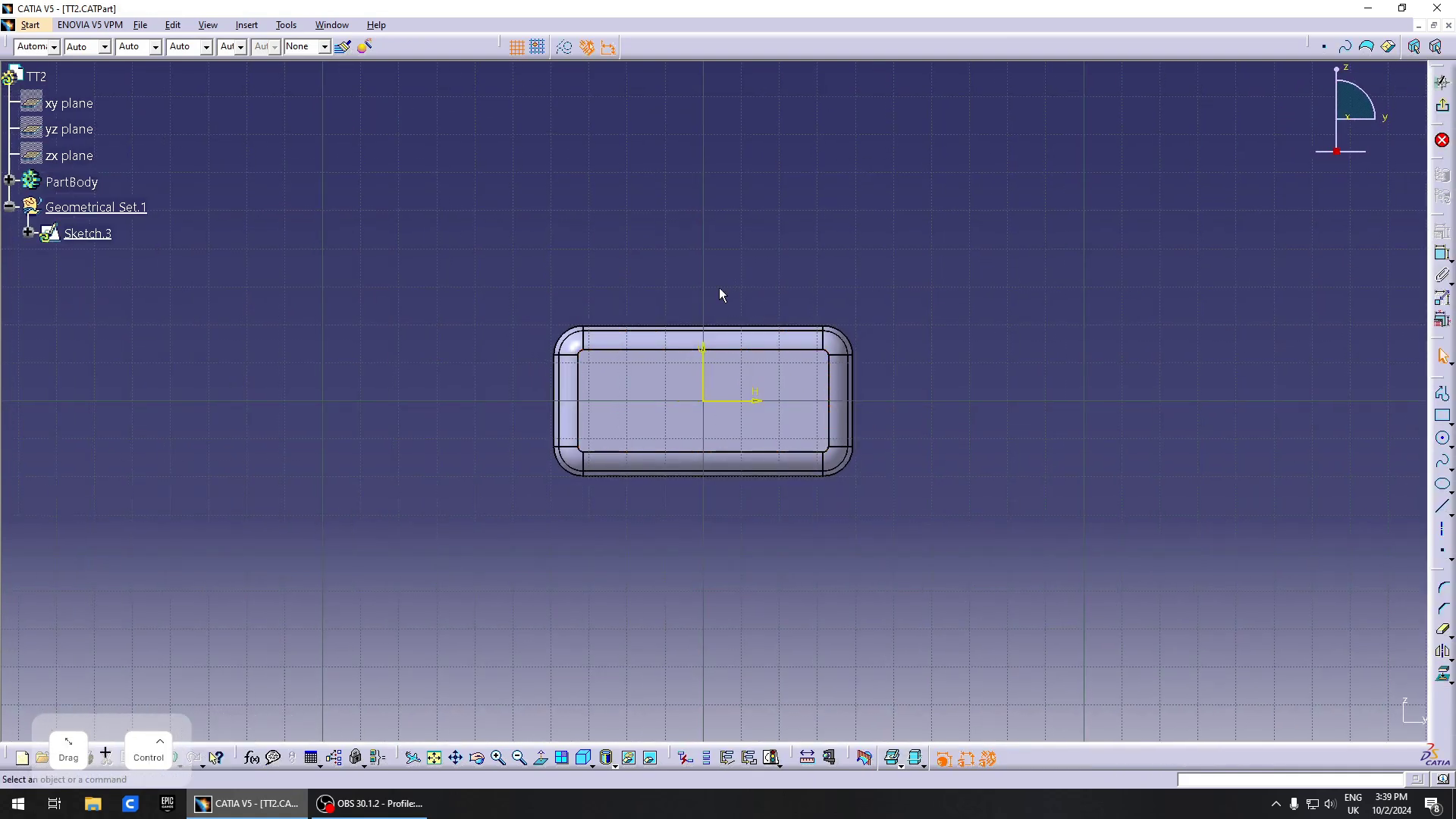
pyautogui.hotkey('ctrl', 'v')
pyautogui.moveTo(910, 265); pyautogui.dragTo(921, 410, button='middle')
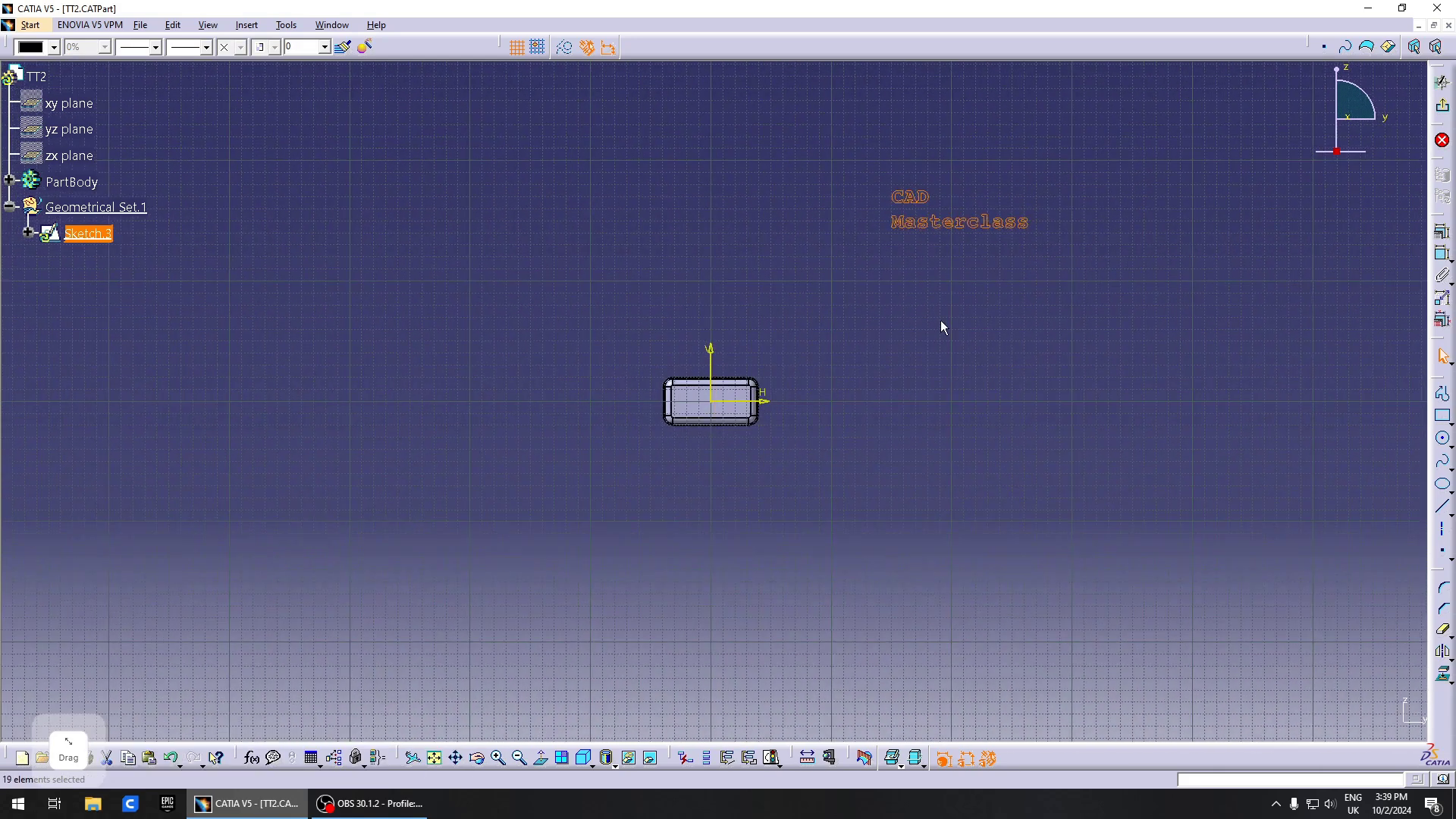
# - Move all pasted text outlines together from beside the block onto its front face
pyautogui.moveTo(906, 238); pyautogui.dragTo(818, 329, button='middle')
pyautogui.click(885, 297)
pyautogui.rightClick(849, 402)
pyautogui.moveTo(869, 379)
pyautogui.mouseDown(button='middle')
pyautogui.moveTo(849, 402)
pyautogui.moveTo(952, 242)
pyautogui.mouseUp(button='middle')
pyautogui.moveTo(946, 217)
pyautogui.mouseDown()
pyautogui.moveTo(687, 493)
pyautogui.moveTo(477, 643)
pyautogui.mouseUp()
pyautogui.rightClick(835, 455)
pyautogui.moveTo(524, 627); pyautogui.dragTo(826, 364, button='middle')
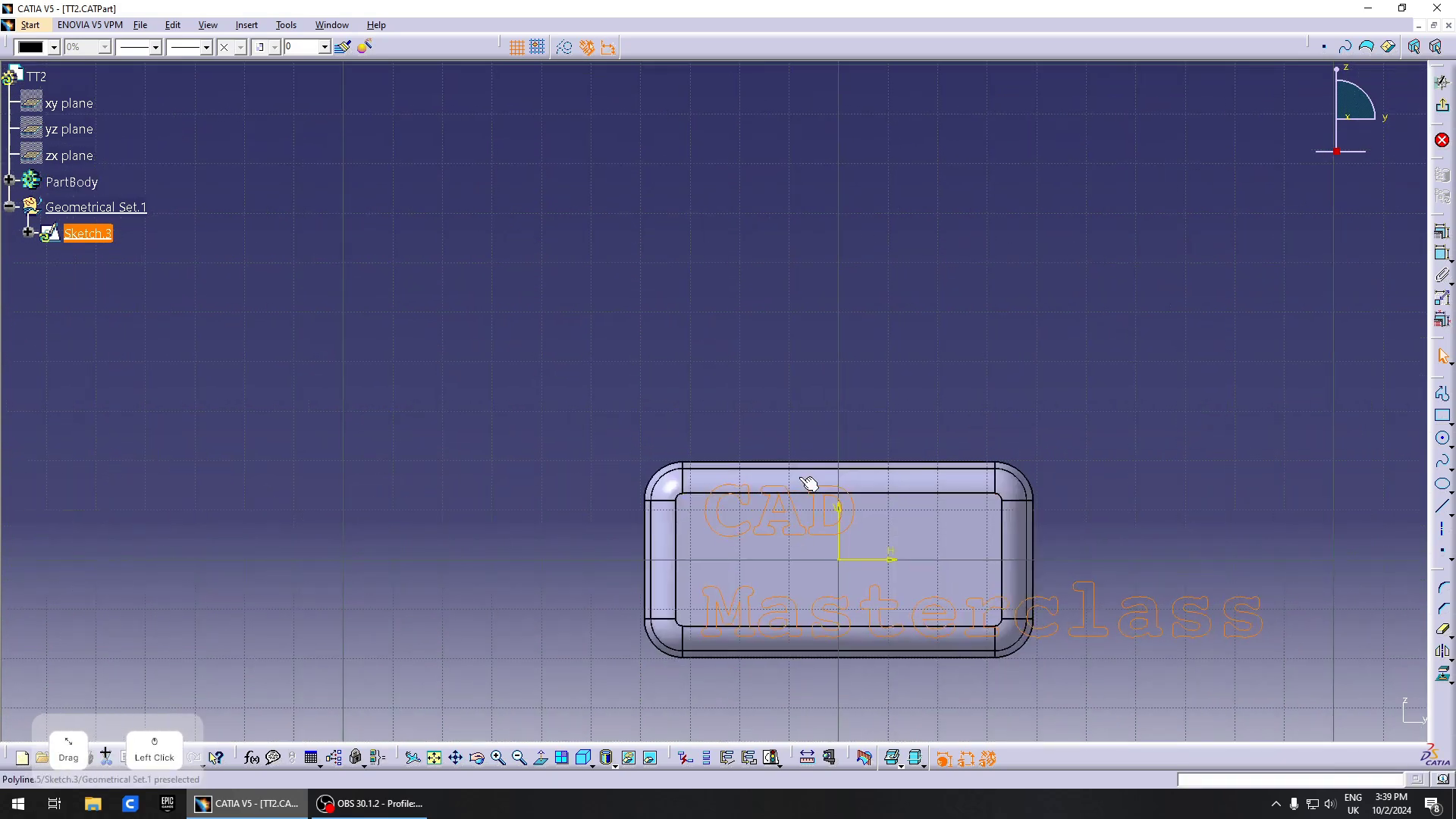
pyautogui.moveTo(789, 523); pyautogui.dragTo(729, 316, button='middle')
pyautogui.rightClick(799, 359)
pyautogui.moveTo(794, 393)
pyautogui.mouseDown(button='middle')
pyautogui.moveTo(799, 359)
pyautogui.moveTo(706, 432)
pyautogui.mouseUp(button='middle')
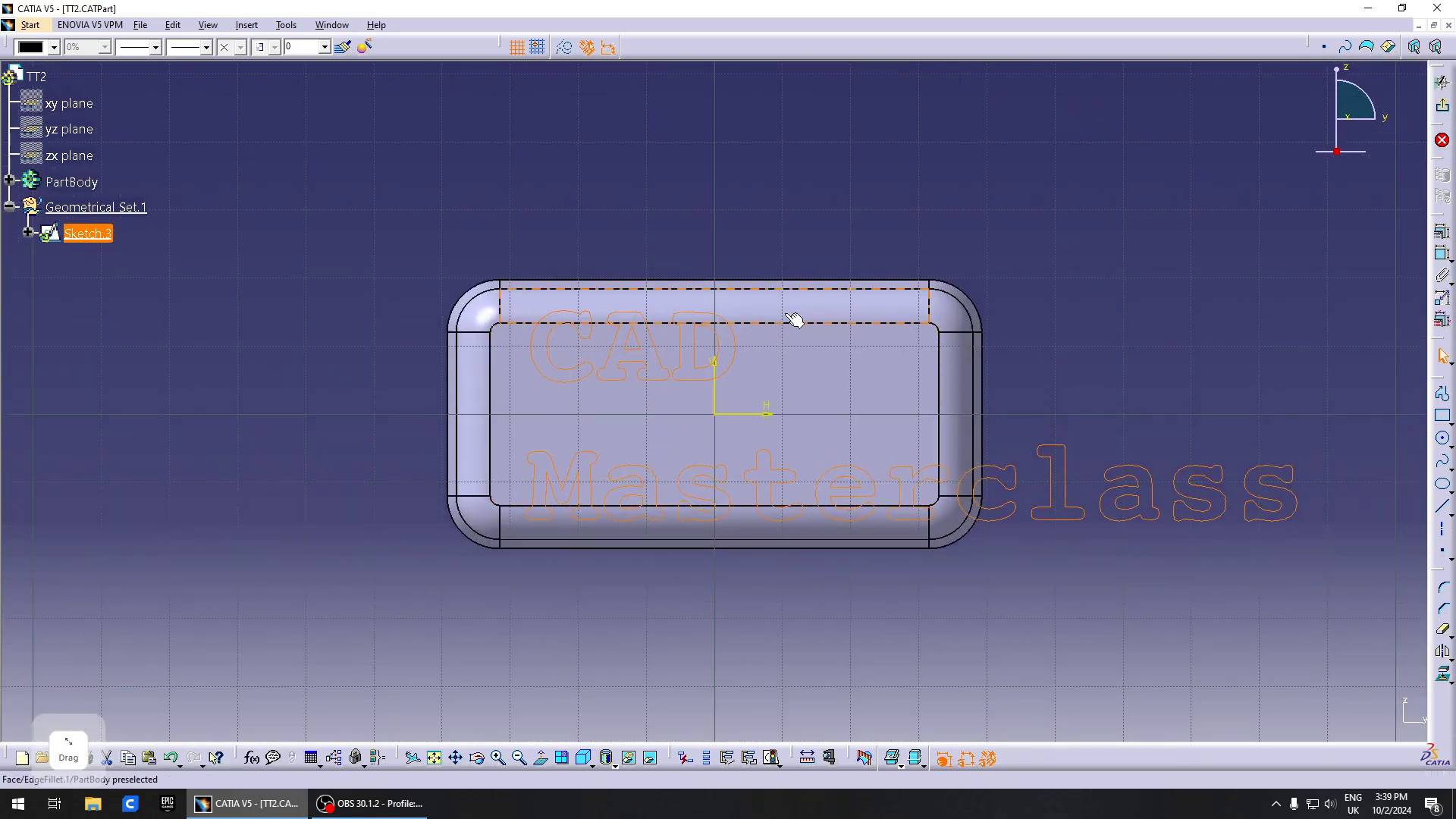
# - Select only the "CAD" outlines and shift them sideways to centre the word above the sketch origin
pyautogui.click(417, 201)
pyautogui.click(759, 377)
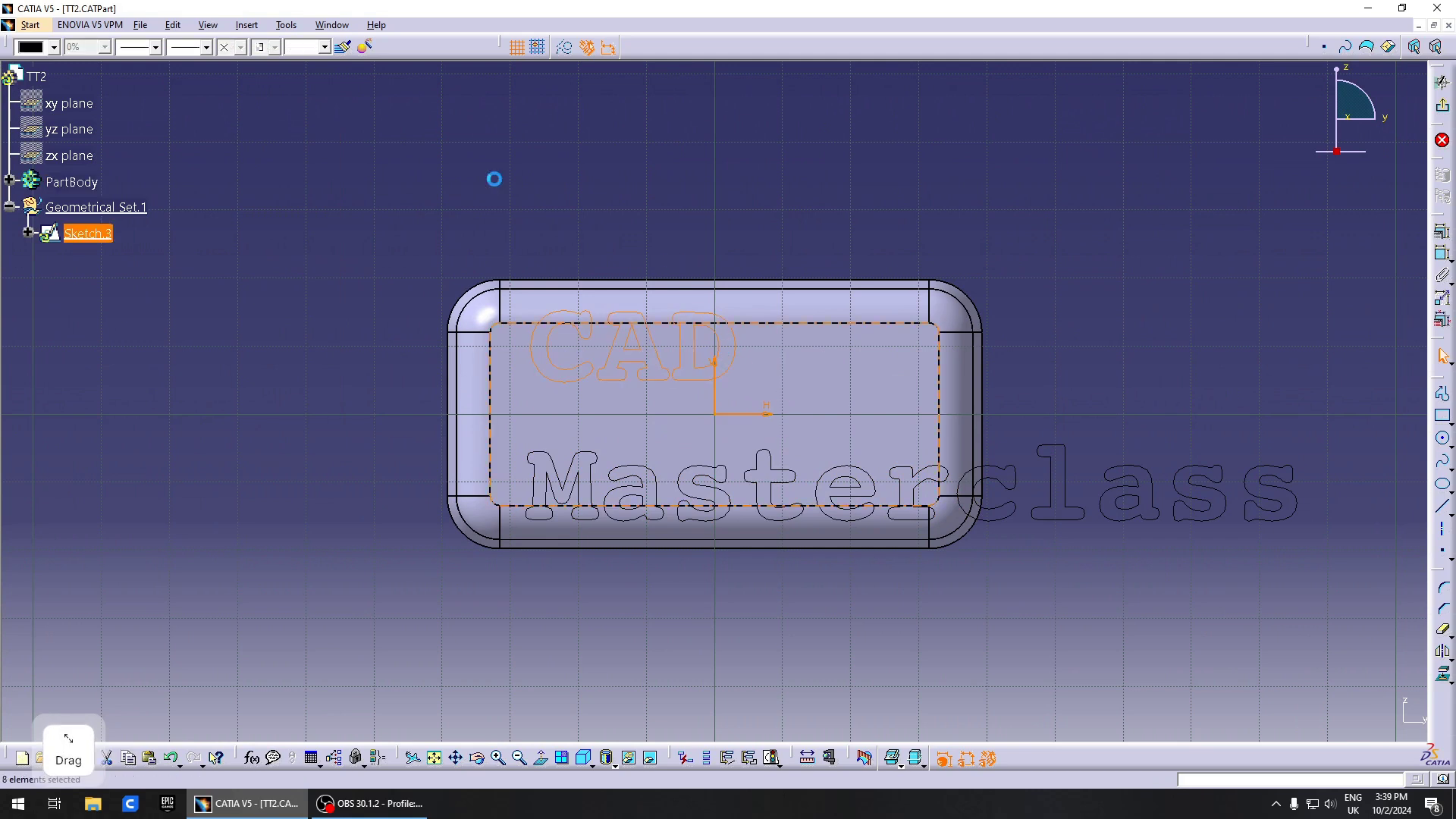
pyautogui.moveTo(429, 186)
pyautogui.mouseDown()
pyautogui.moveTo(660, 300)
pyautogui.moveTo(786, 394)
pyautogui.moveTo(741, 367)
pyautogui.moveTo(826, 377)
pyautogui.mouseUp()
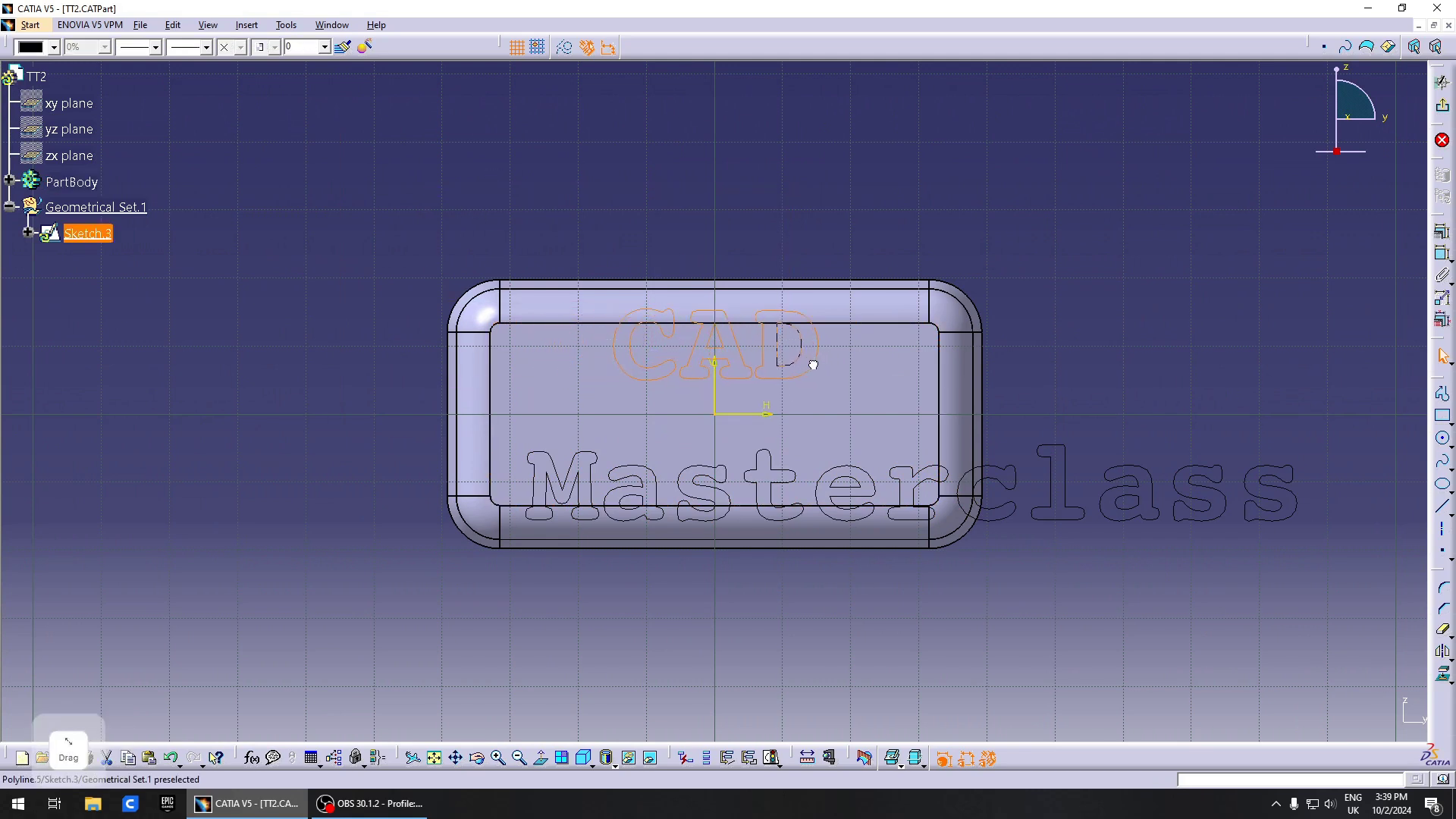
# - Select the "Masterclass" outlines, centre them beneath "CAD" and exit the sketch
pyautogui.click(316, 432)
pyautogui.moveTo(316, 433)
pyautogui.mouseDown()
pyautogui.moveTo(1203, 608)
pyautogui.moveTo(1323, 616)
pyautogui.mouseUp()
pyautogui.moveTo(1144, 472); pyautogui.dragTo(951, 458)
pyautogui.click(1190, 311)
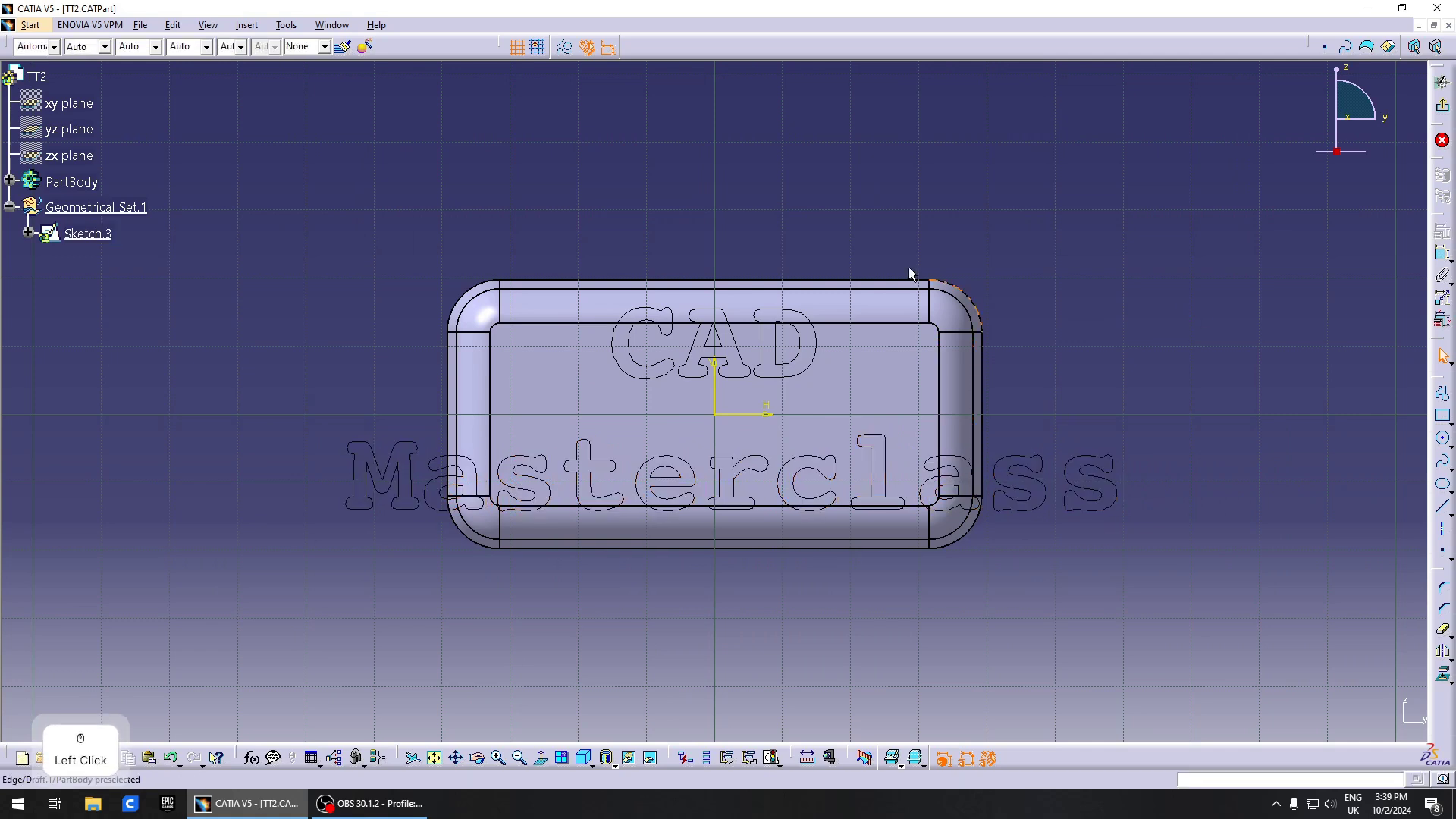
pyautogui.click(1442, 106)
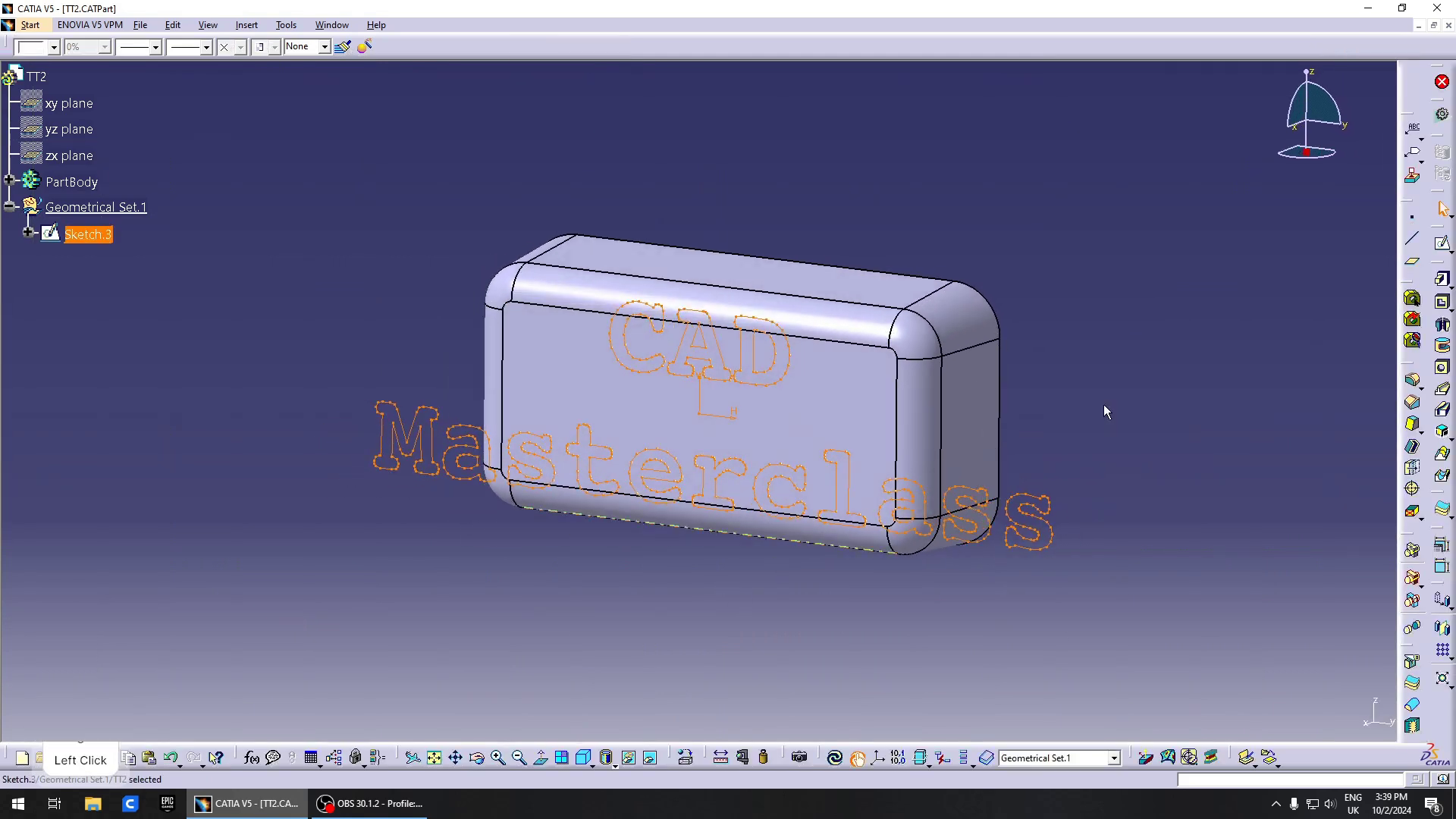
# - Switch to the Generative Shape Design workbench and start the Scaling operation
pyautogui.click(1442, 114)
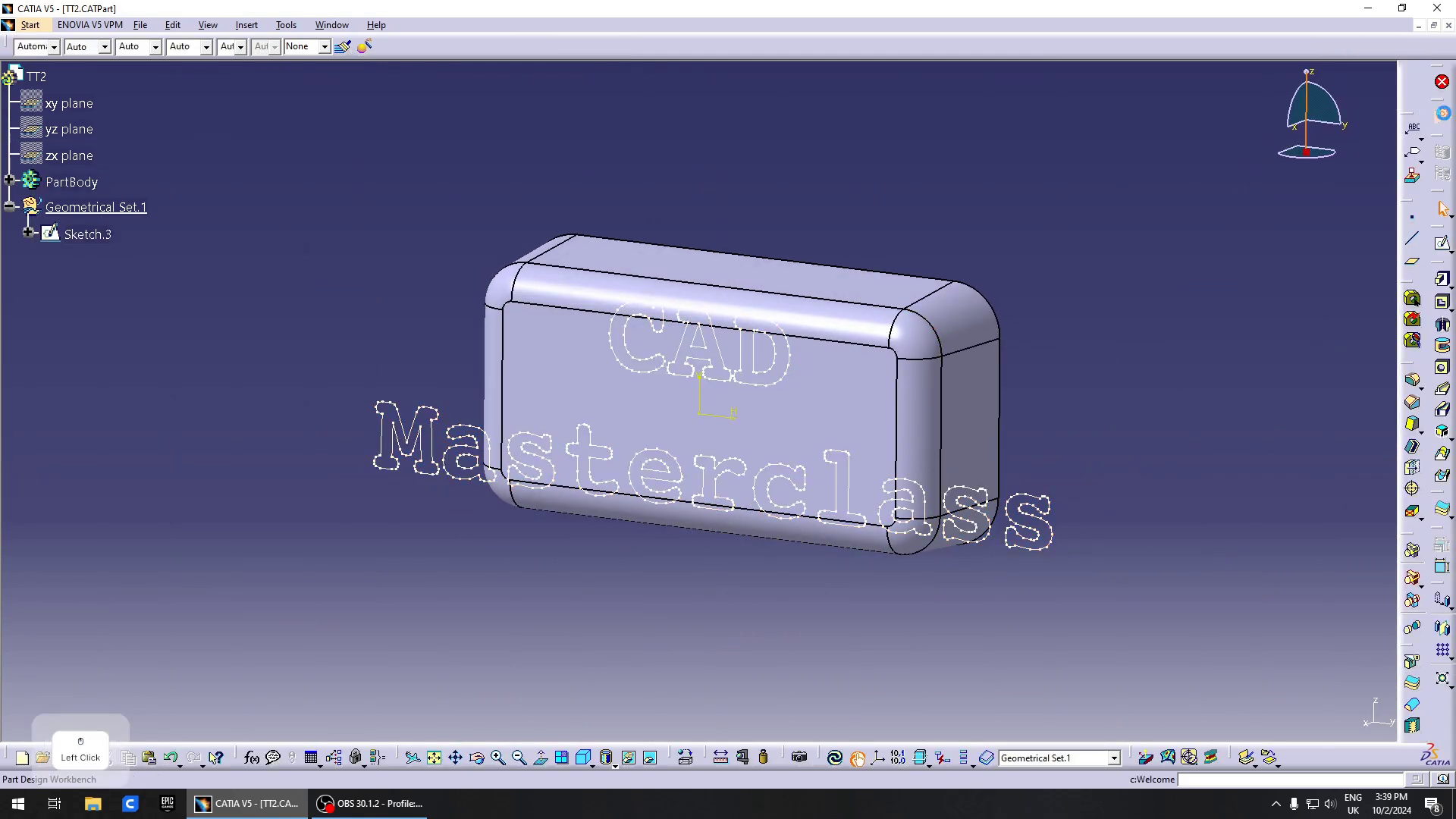
pyautogui.click(1200, 651)
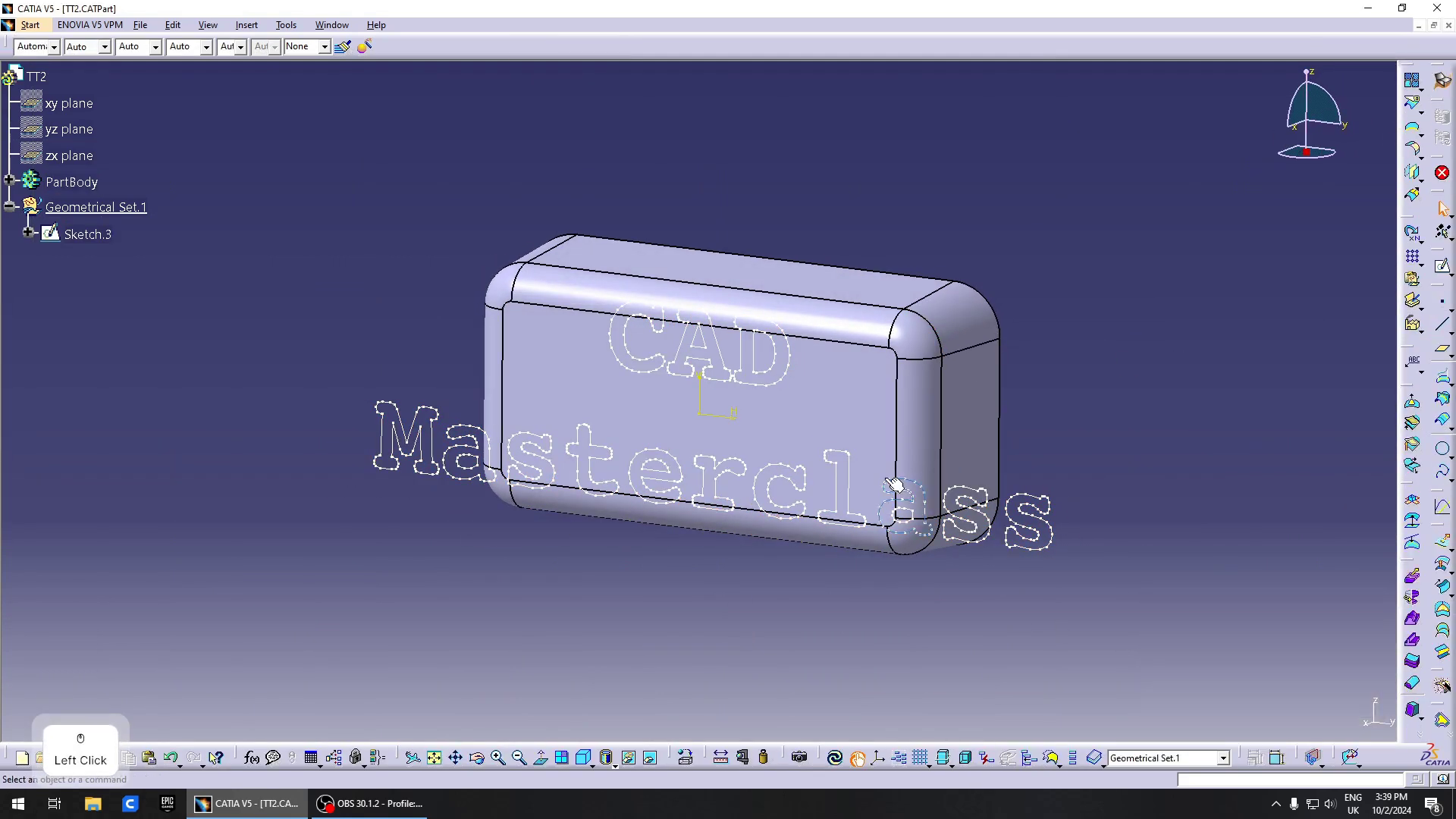
pyautogui.click(1197, 374)
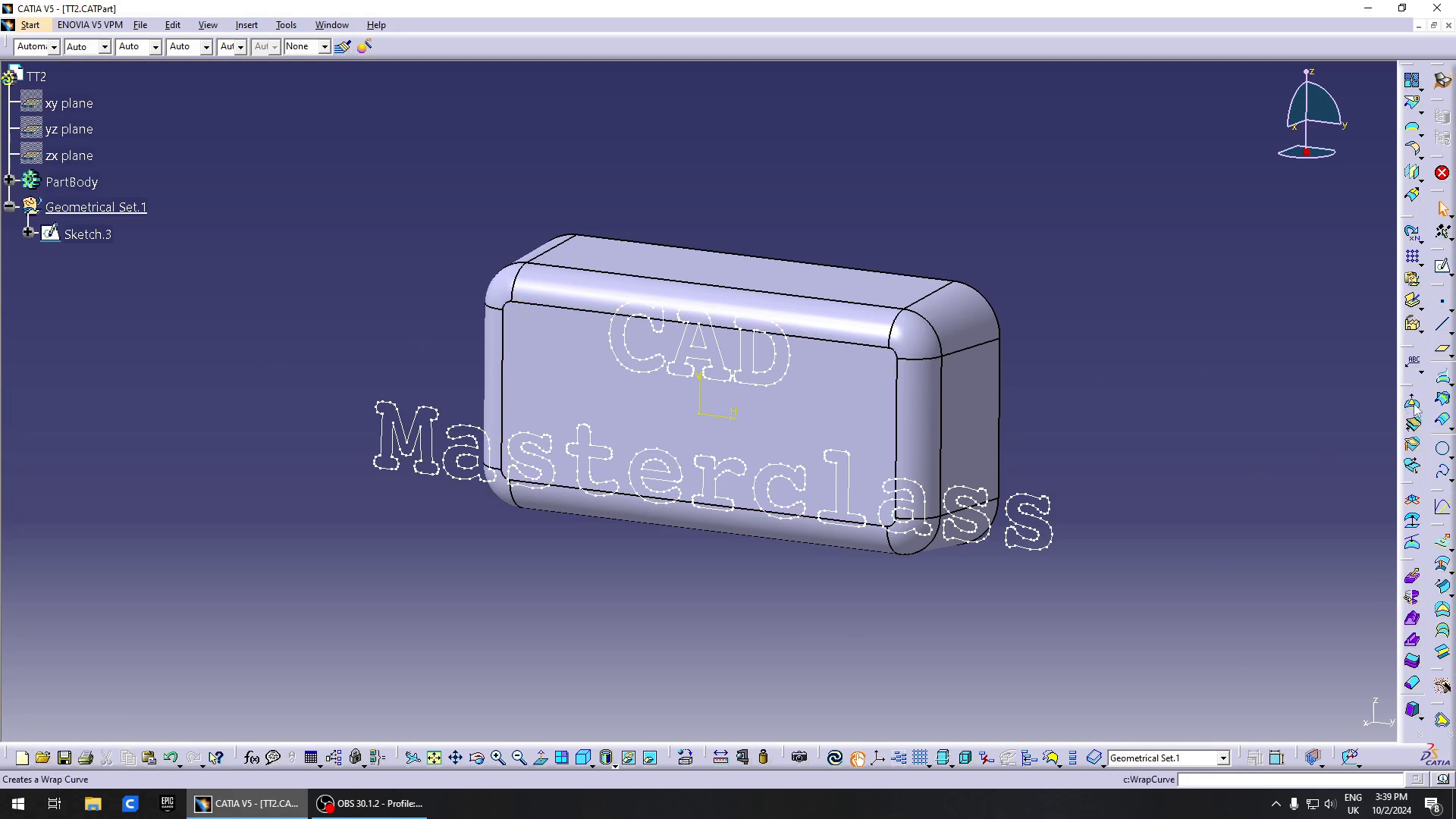
pyautogui.click(1416, 128)
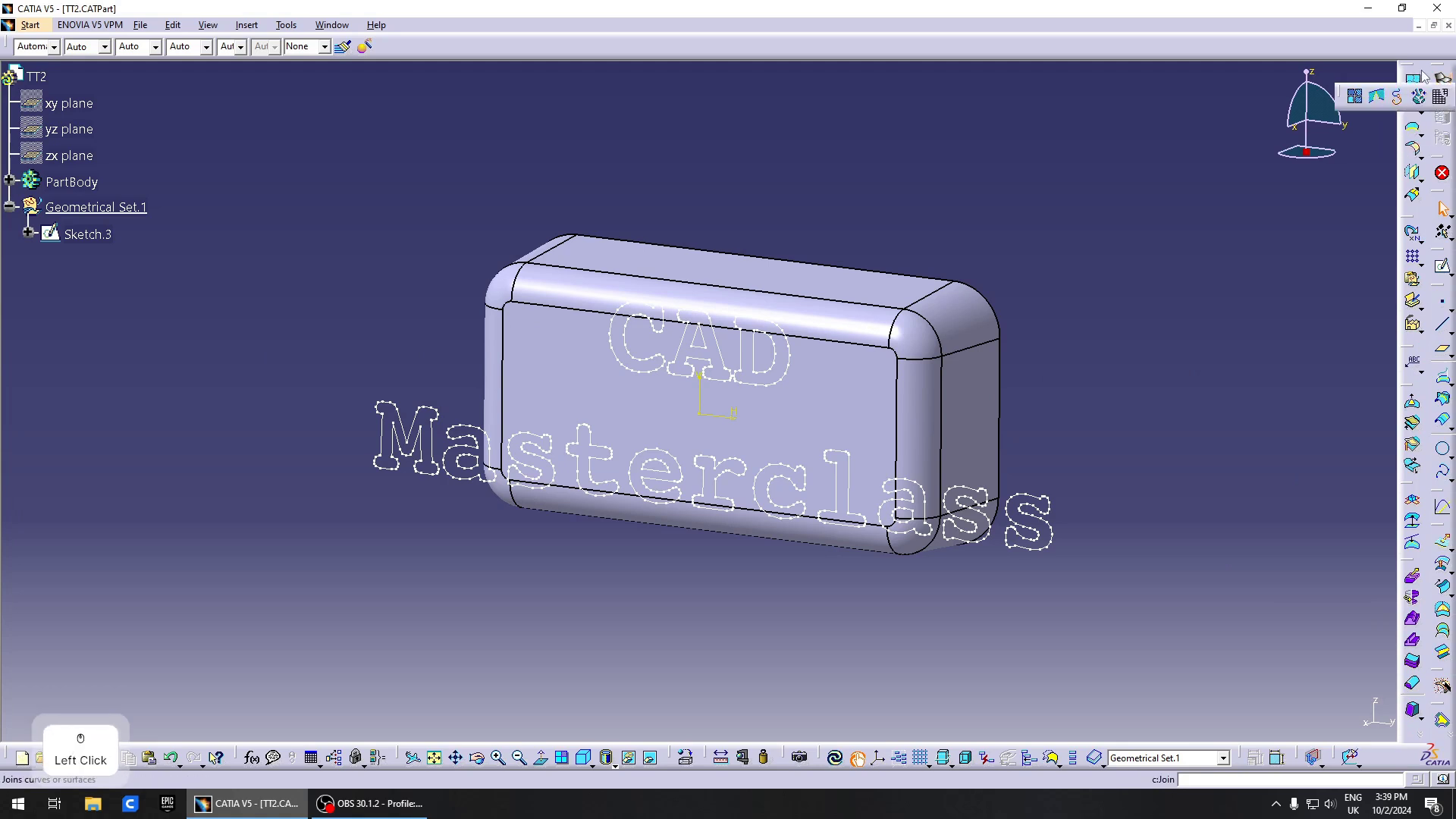
pyautogui.click(1423, 159)
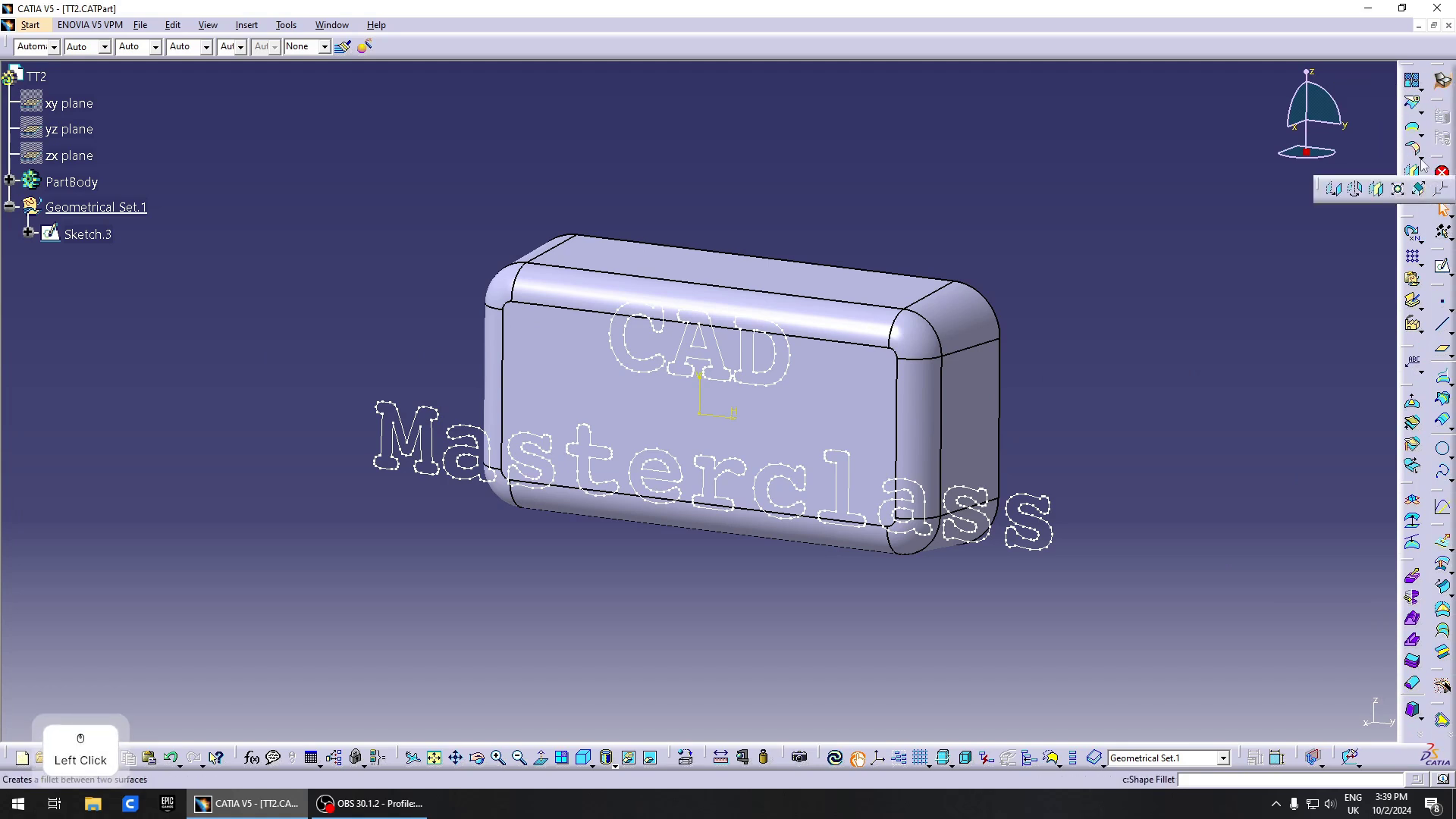
pyautogui.click(1423, 160)
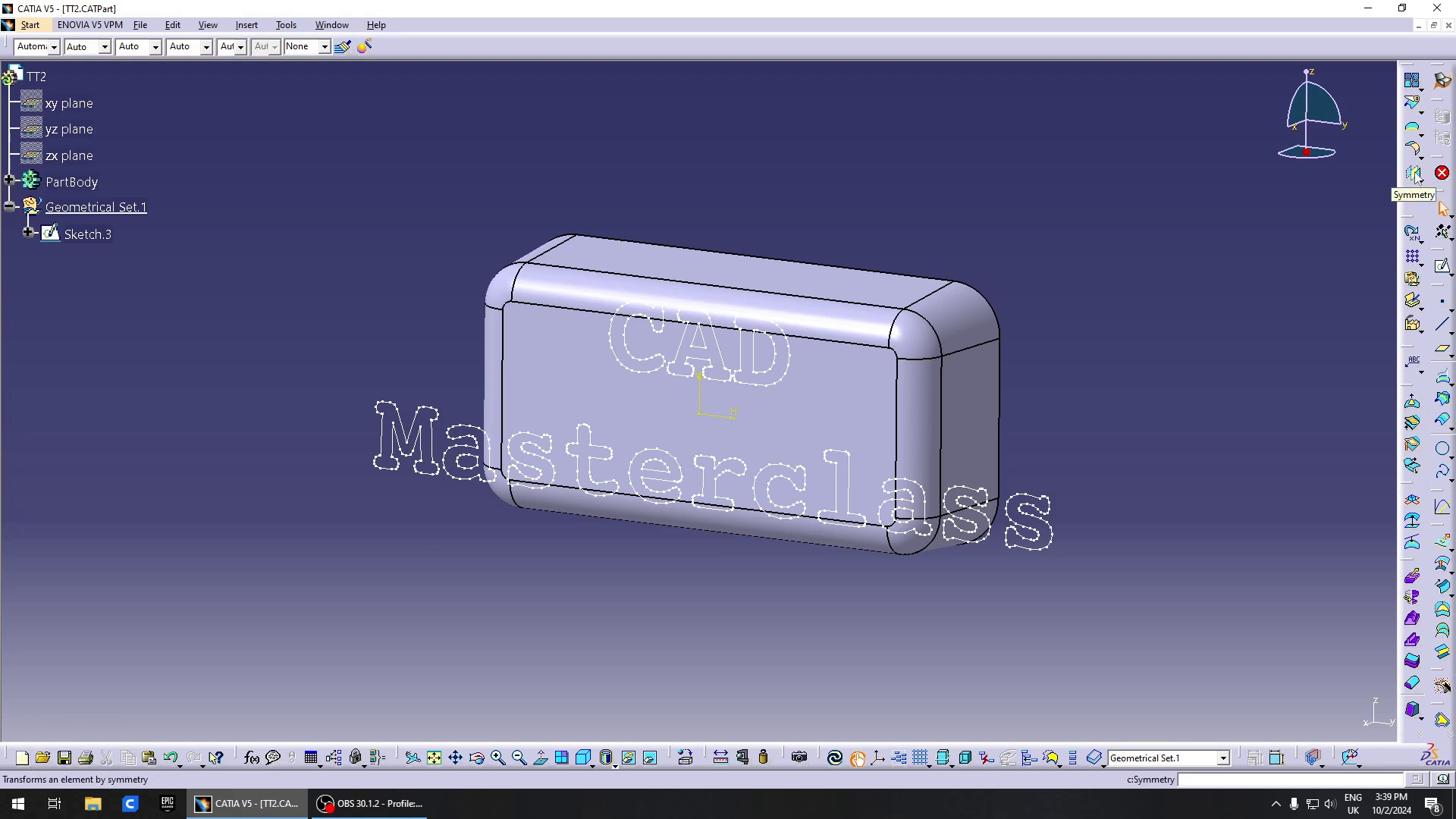
pyautogui.click(1416, 190)
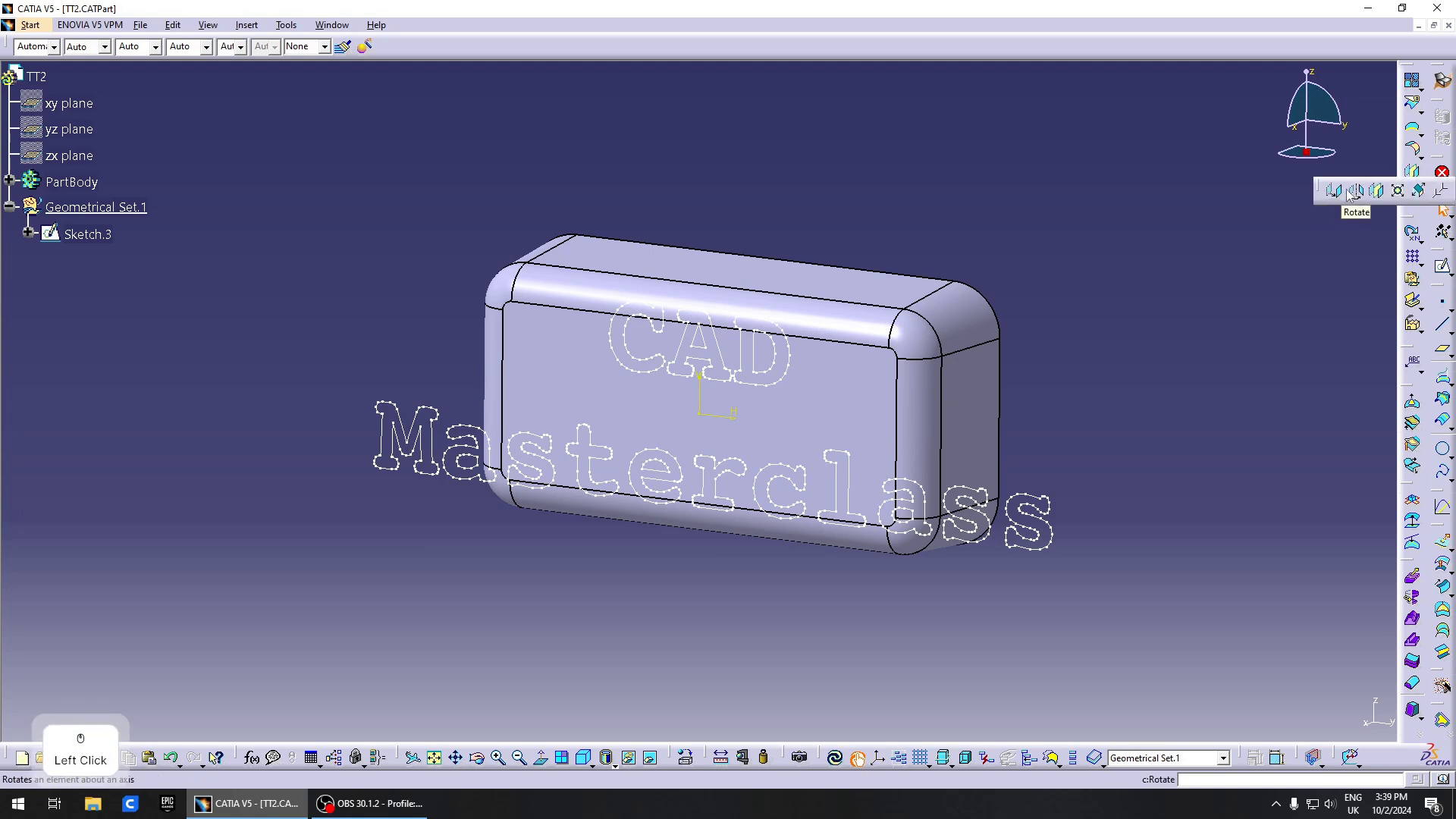
pyautogui.click(1399, 191)
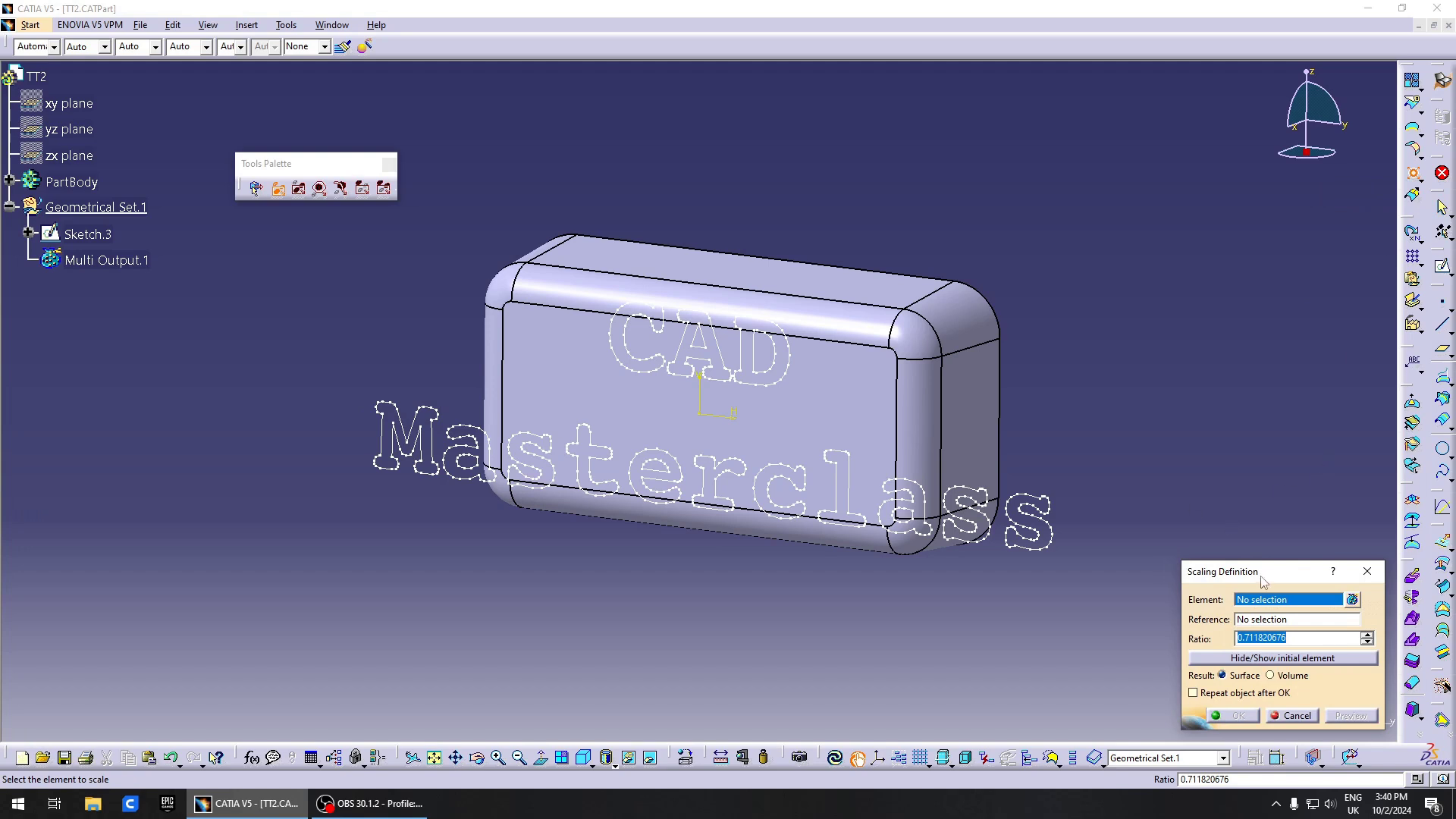
# - Choose the text sketch as the element to scale and create a reference point at X 0, Y 0, Z 0 mm
pyautogui.click(1041, 501)
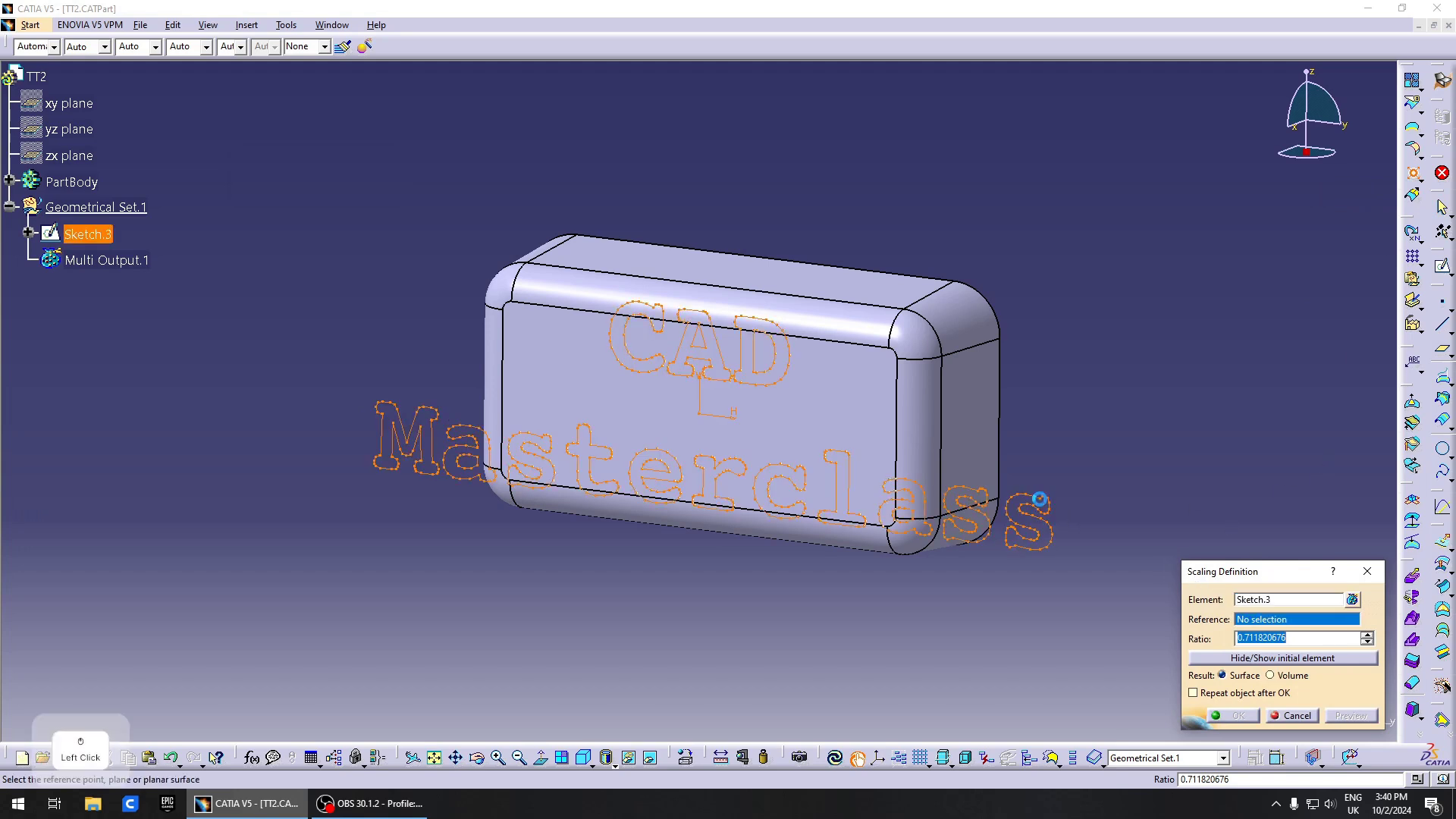
pyautogui.rightClick(1281, 620)
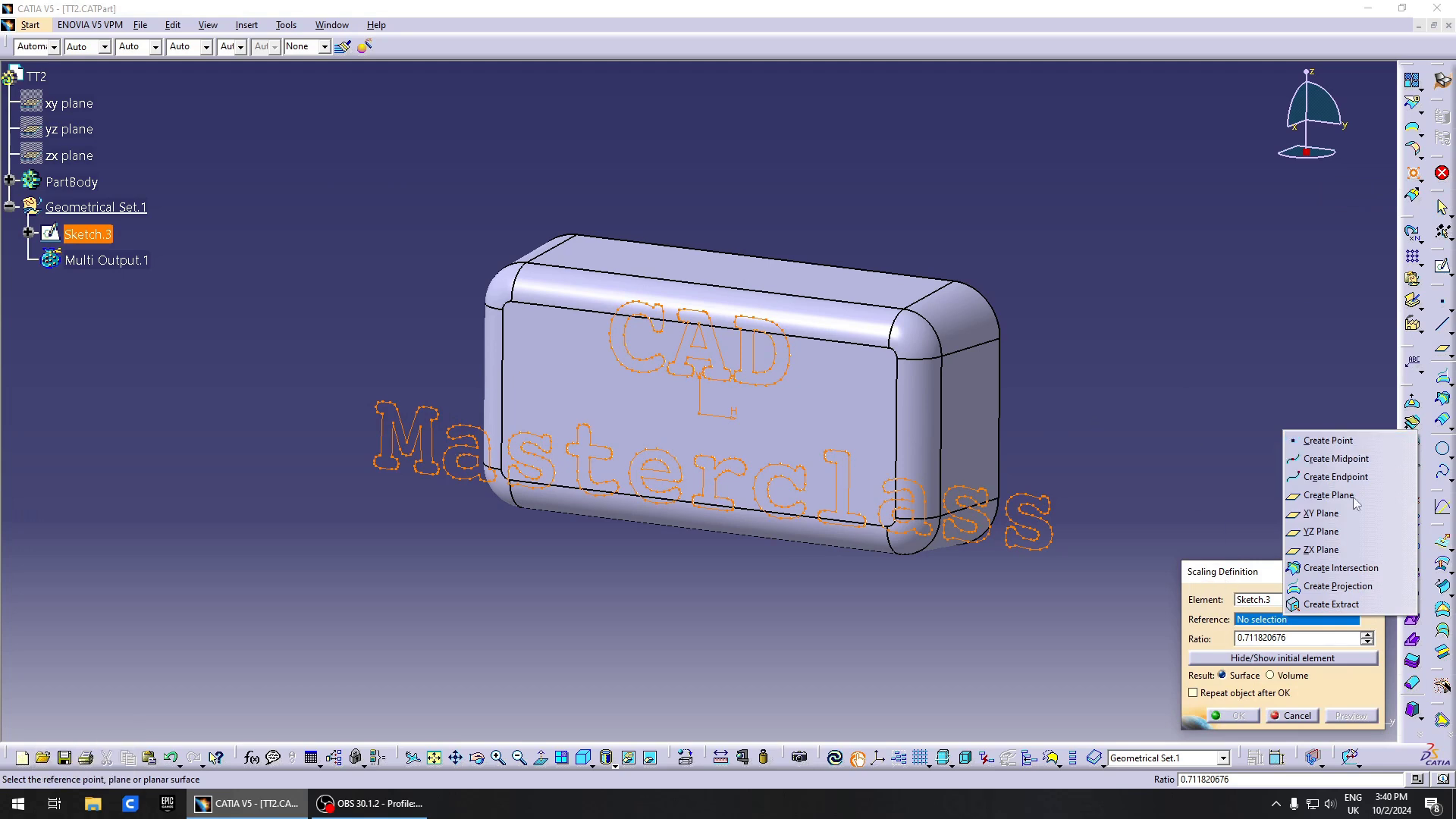
pyautogui.click(1327, 441)
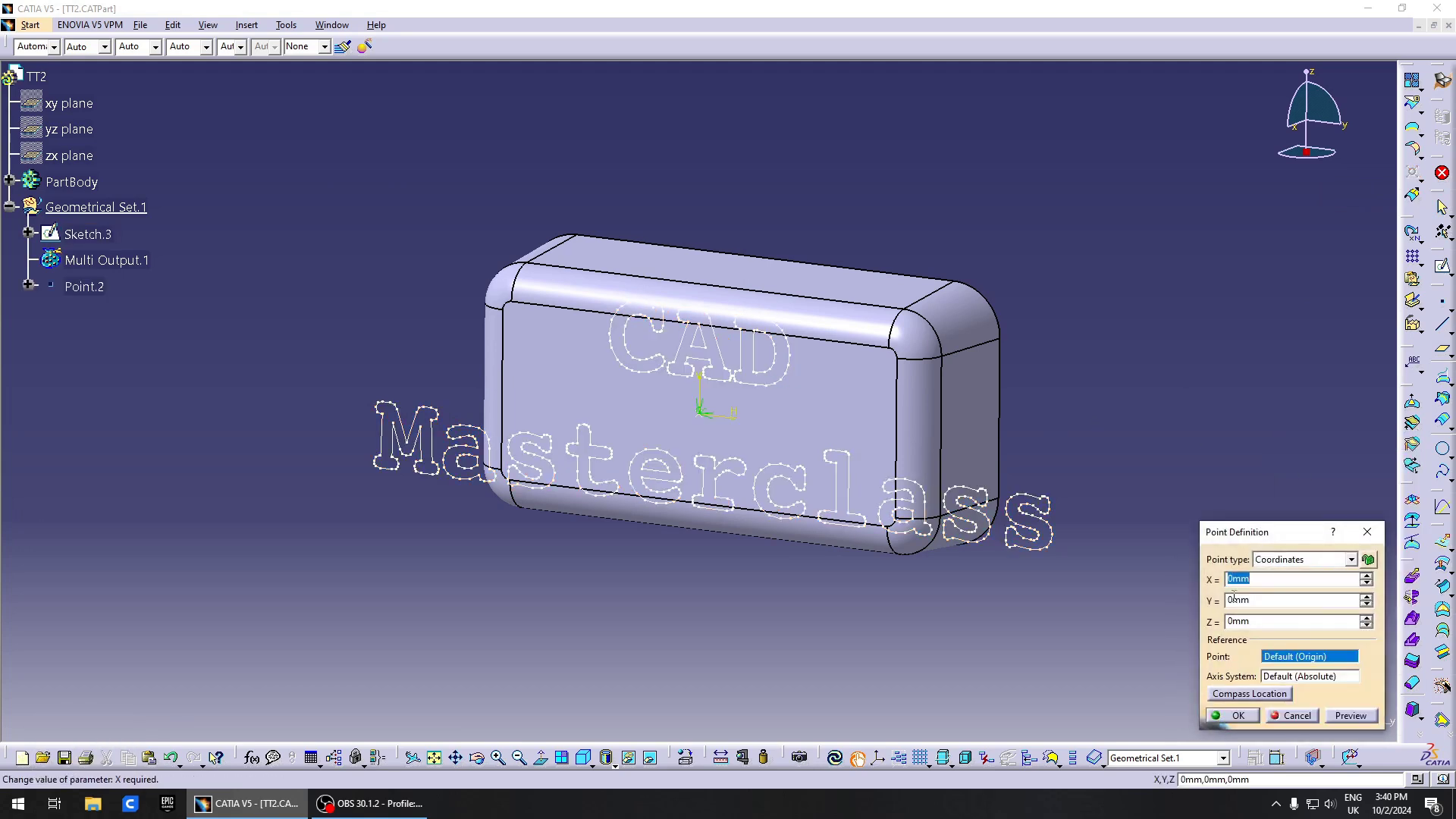
pyautogui.click(1233, 715)
# - Reduce the text outlines to a ratio of about 0.514 so they fit the front face, keeping all the sub-elements
pyautogui.moveTo(668, 548); pyautogui.dragTo(709, 377, button='middle')
pyautogui.scroll(1, 728, 474)
pyautogui.moveTo(669, 305); pyautogui.dragTo(684, 340)
pyautogui.moveTo(585, 400); pyautogui.dragTo(650, 364, button='middle')
pyautogui.click(1239, 716)
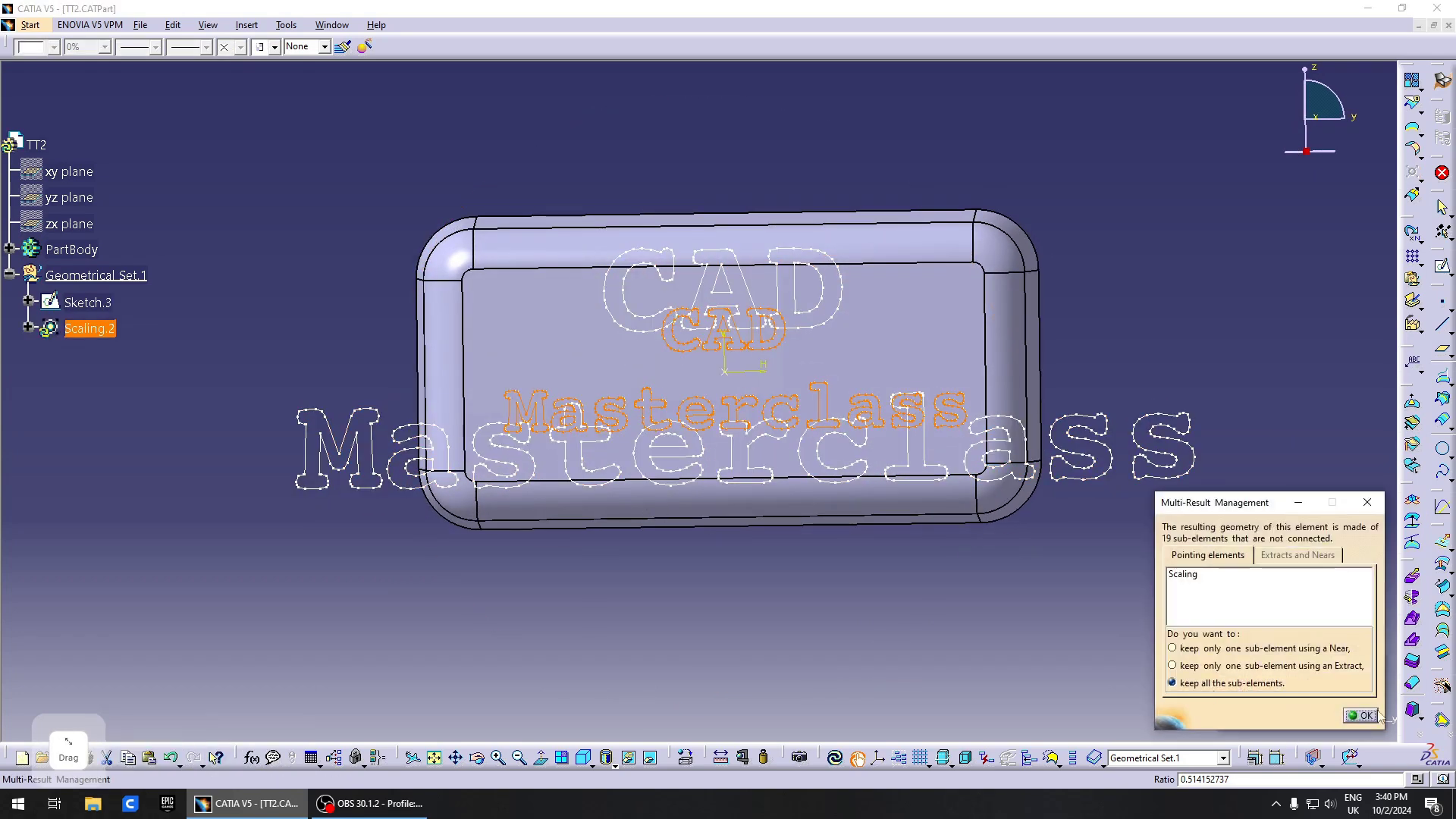
pyautogui.click(1363, 715)
# - Hide the original text sketch, Sketch.3, and return to the Part Design workbench
pyautogui.click(85, 302)
pyautogui.rightClick(85, 302)
pyautogui.click(131, 348)
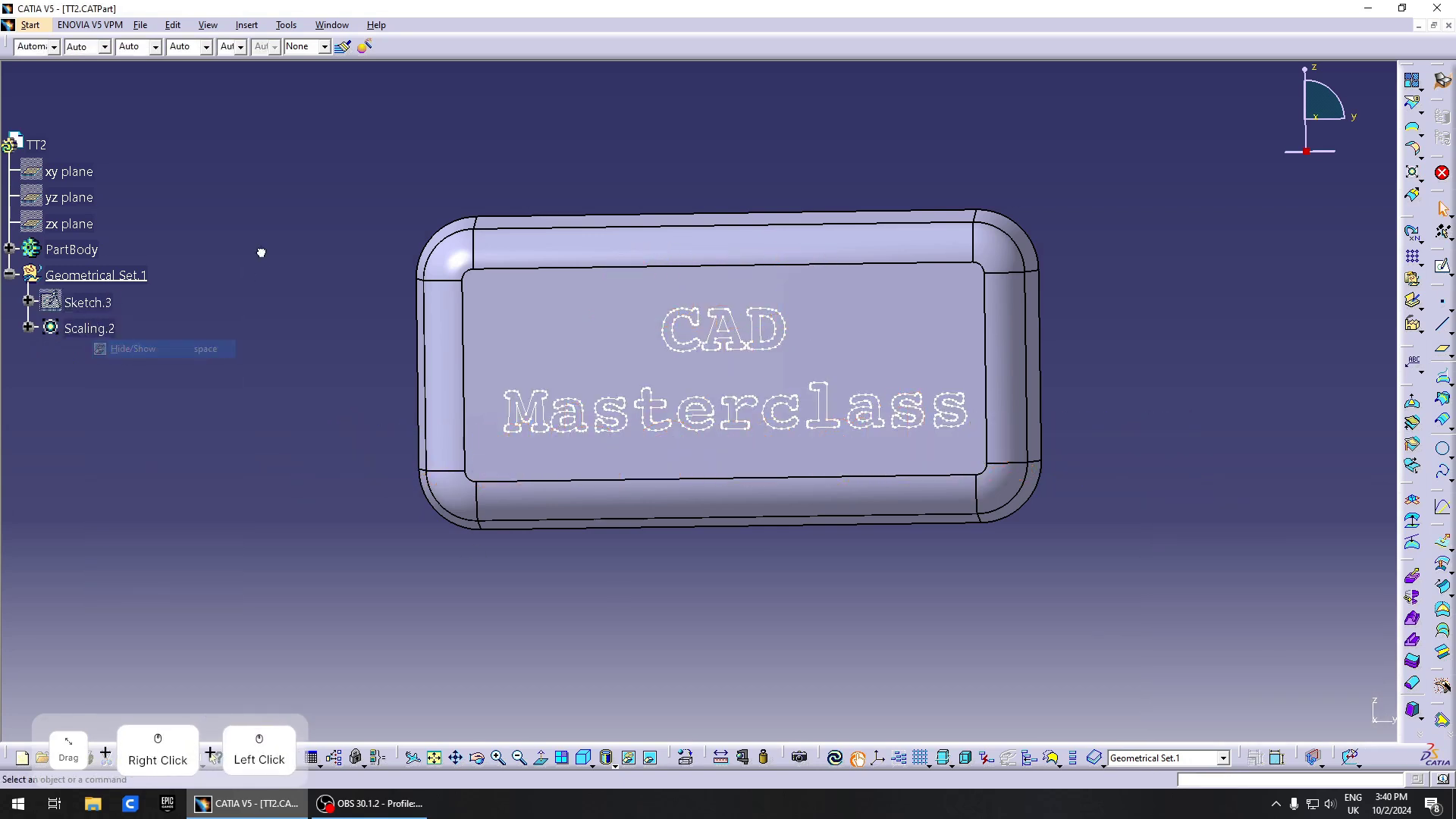
pyautogui.click(1442, 79)
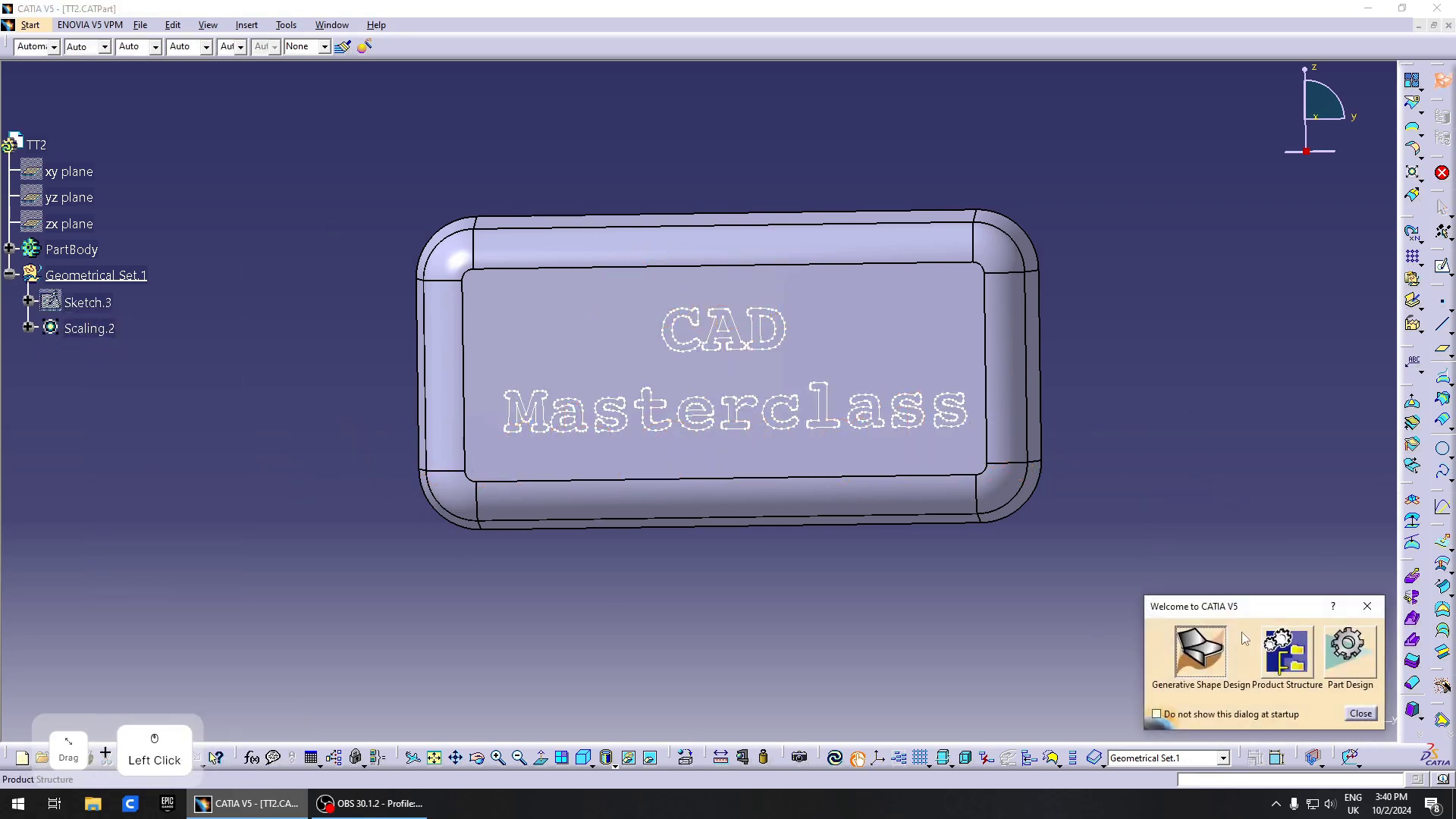
pyautogui.click(1349, 649)
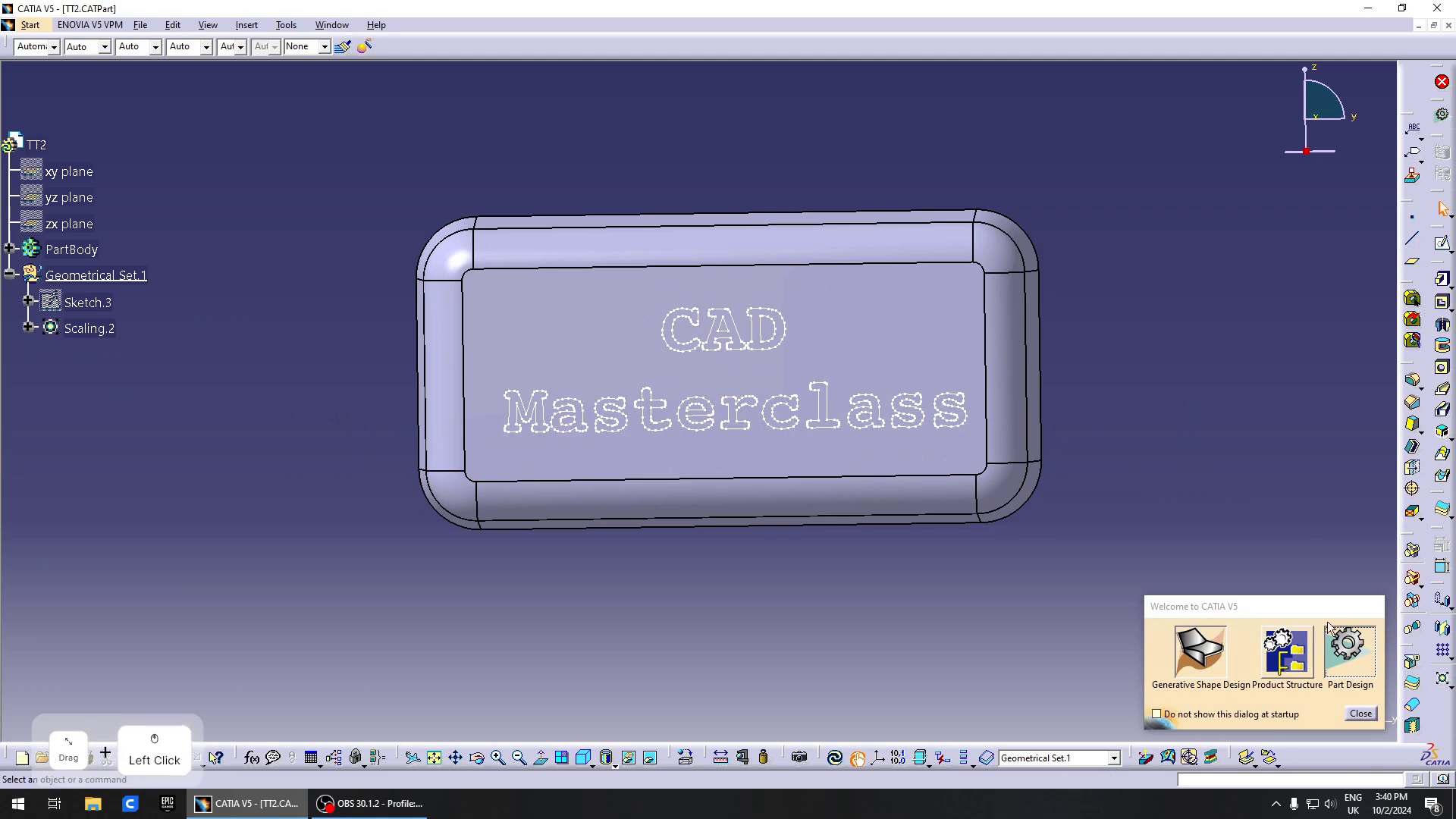
pyautogui.click(1360, 714)
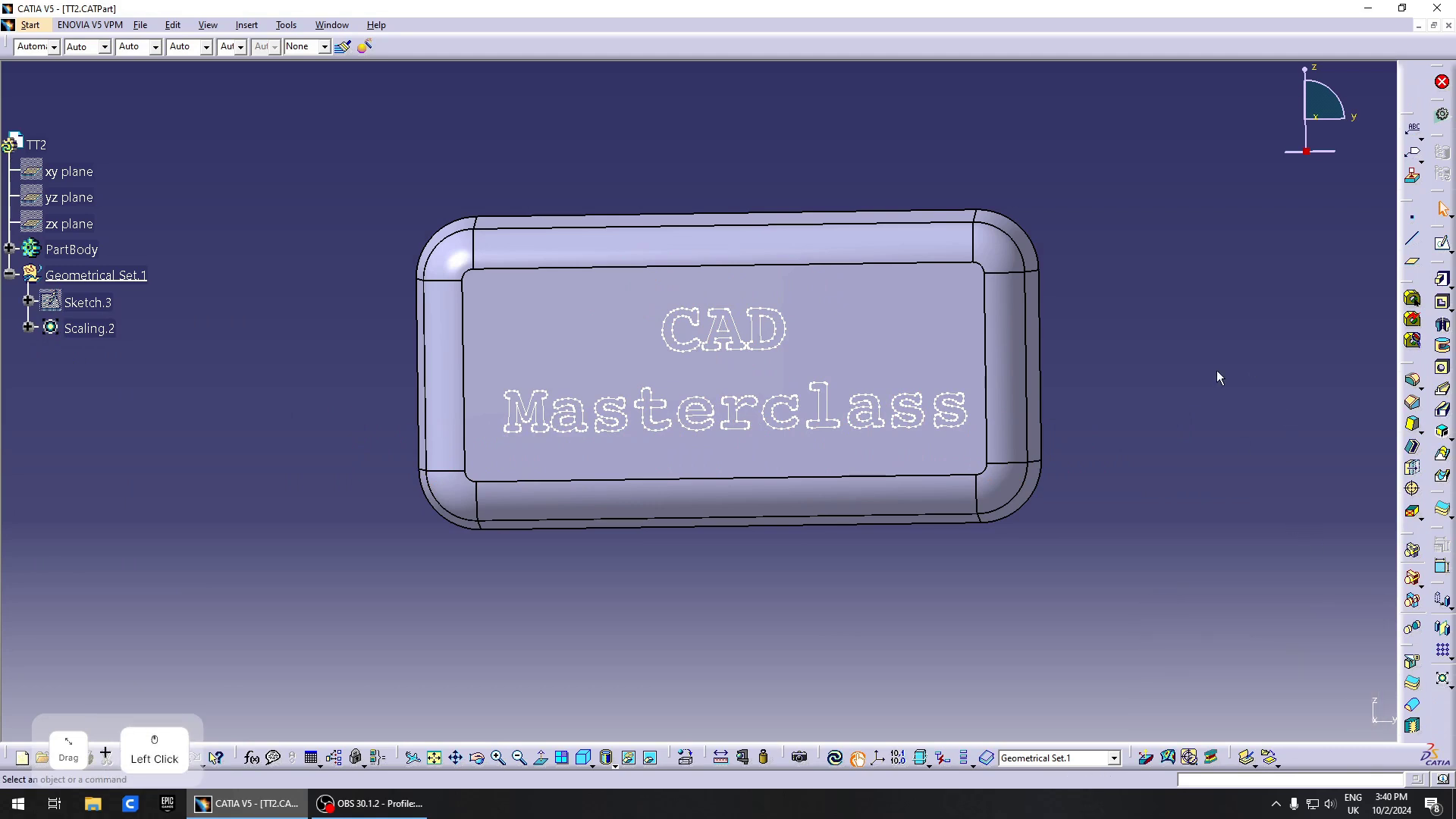
# - Pad the scaled "CAD Masterclass" outlines 2 mm from the block's front face
pyautogui.moveTo(1217, 370); pyautogui.dragTo(1115, 359, button='middle')
pyautogui.moveTo(921, 284); pyautogui.dragTo(865, 407, button='middle')
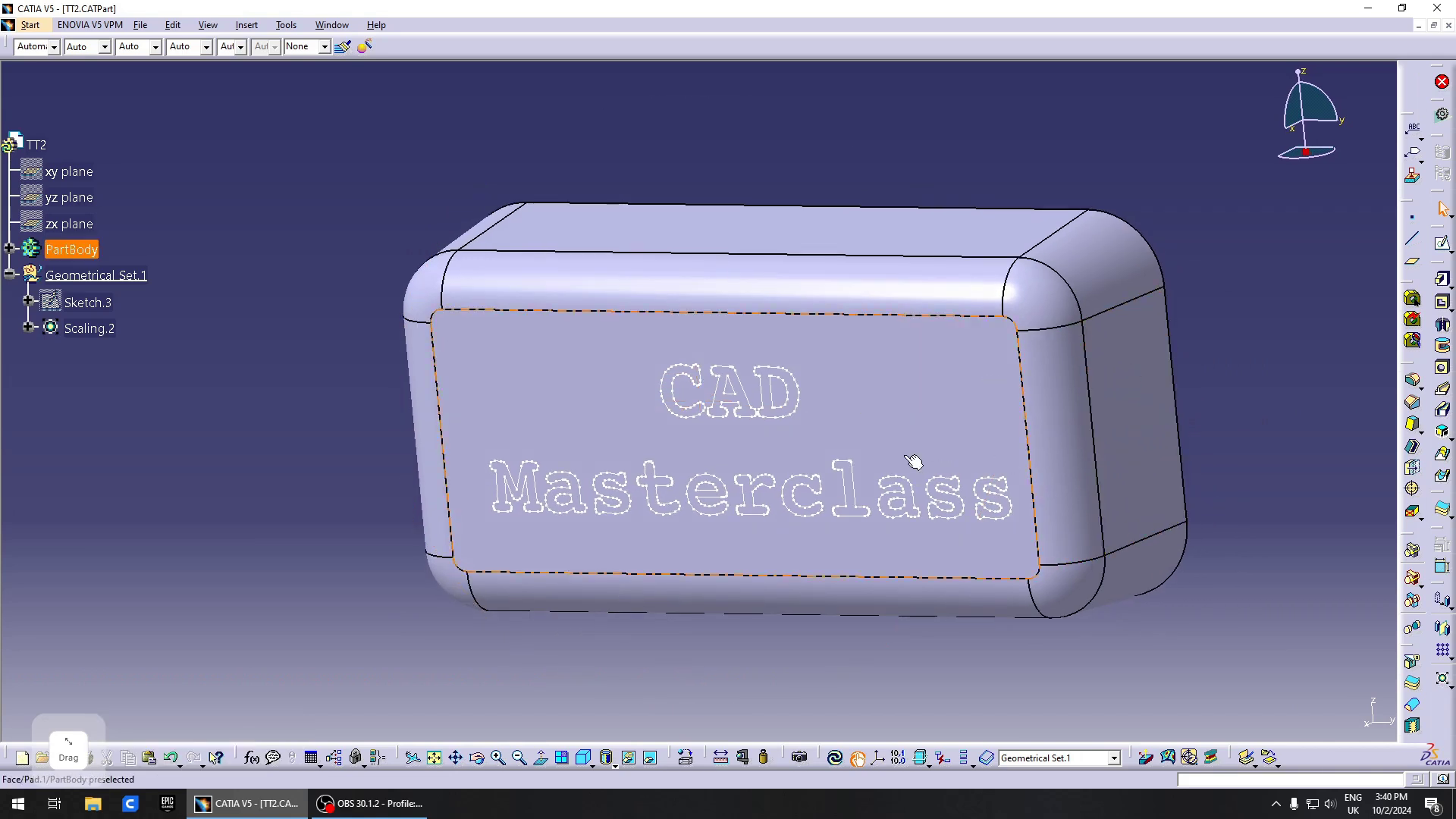
pyautogui.click(1443, 281)
pyautogui.click(839, 434)
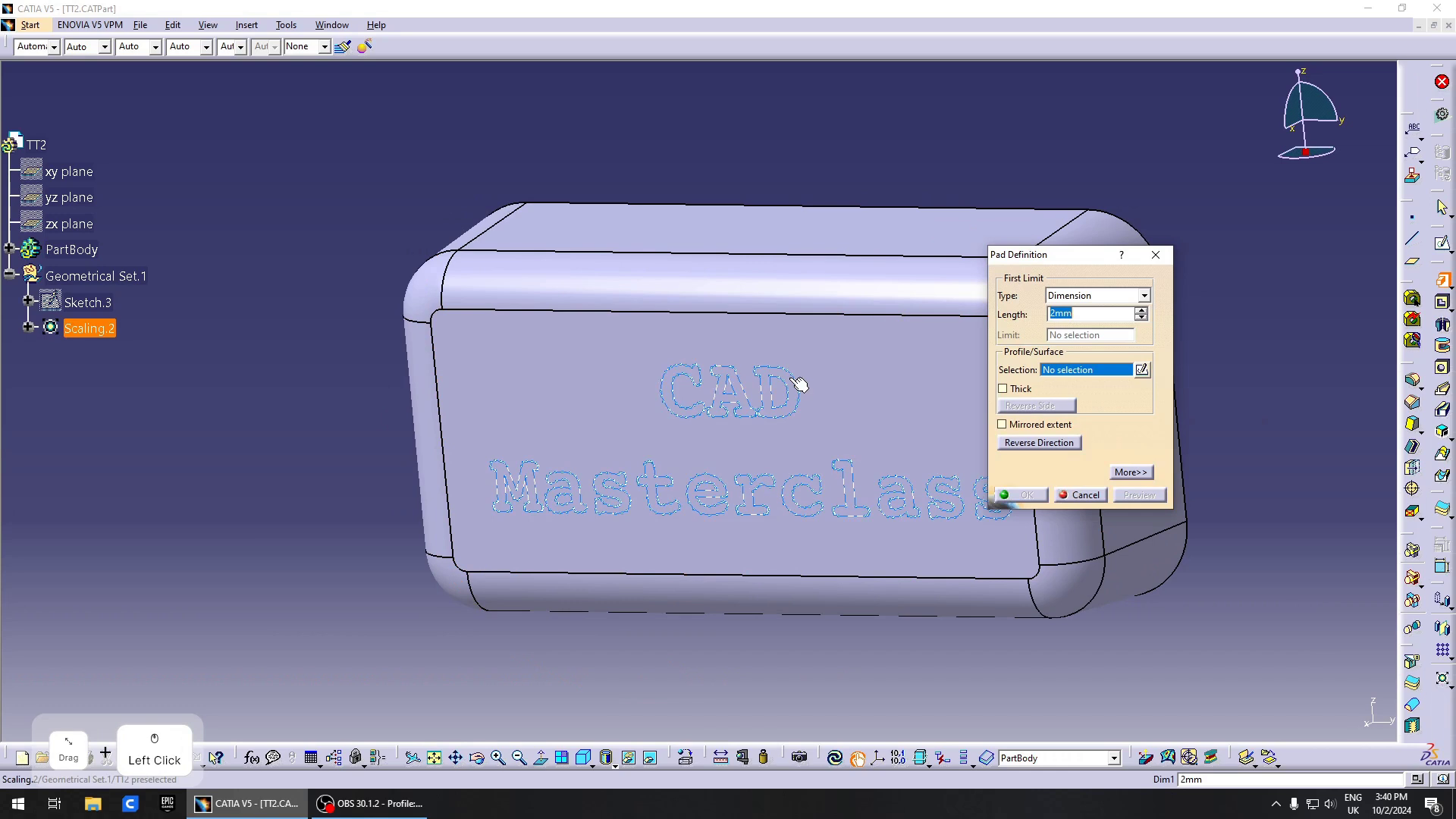
pyautogui.click(799, 385)
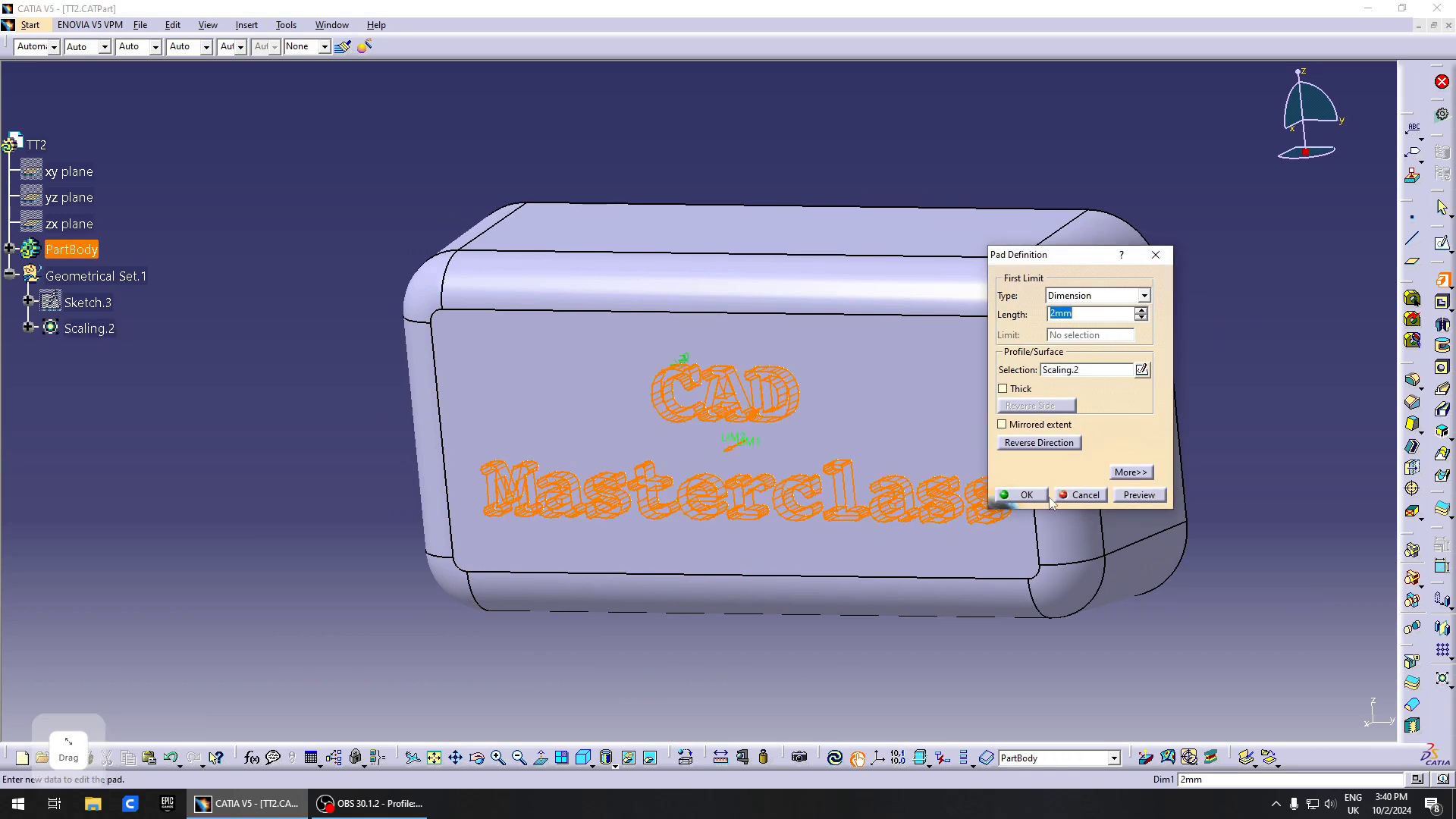
pyautogui.click(1026, 495)
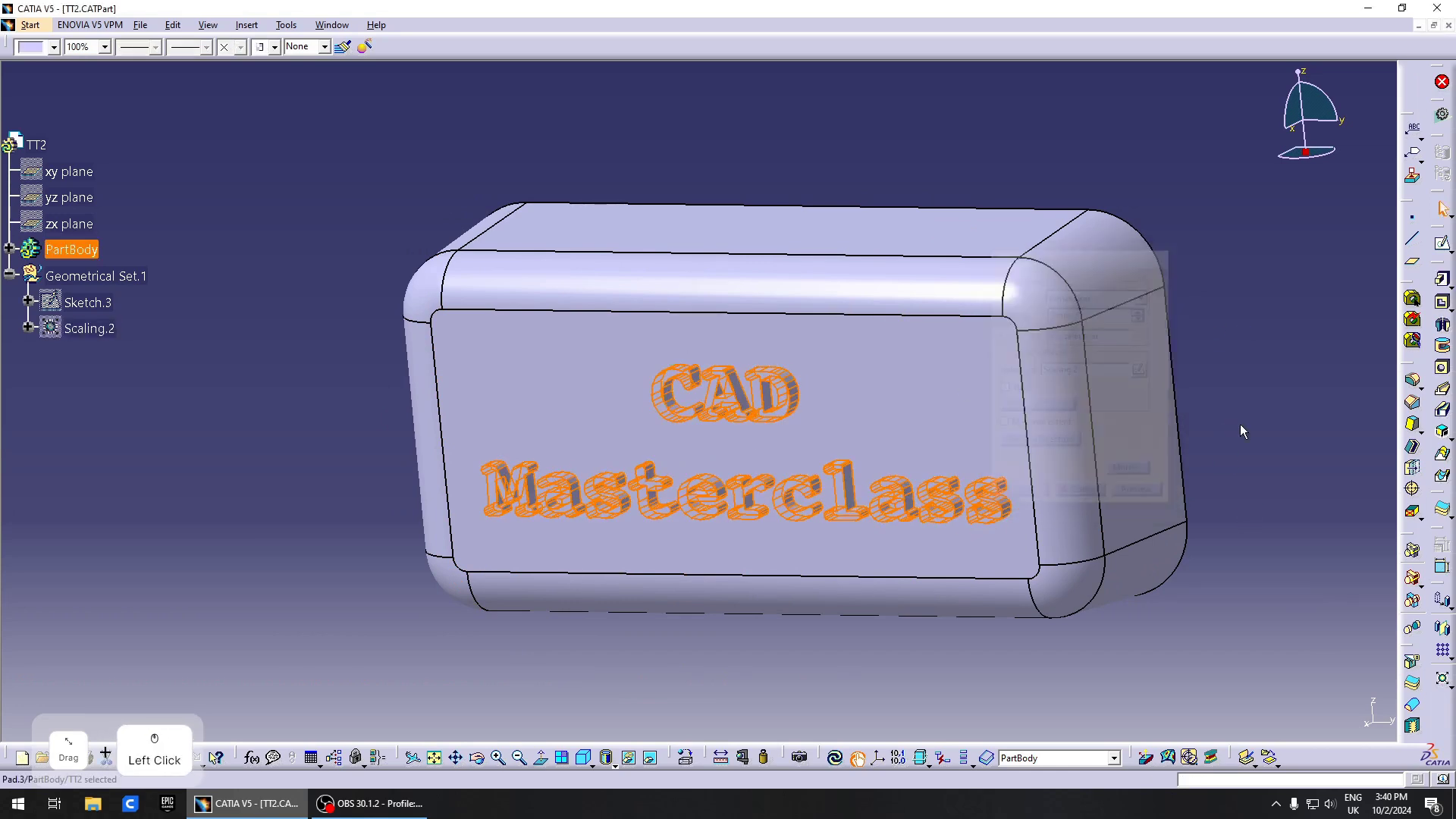
pyautogui.moveTo(818, 472); pyautogui.dragTo(727, 626, button='middle')
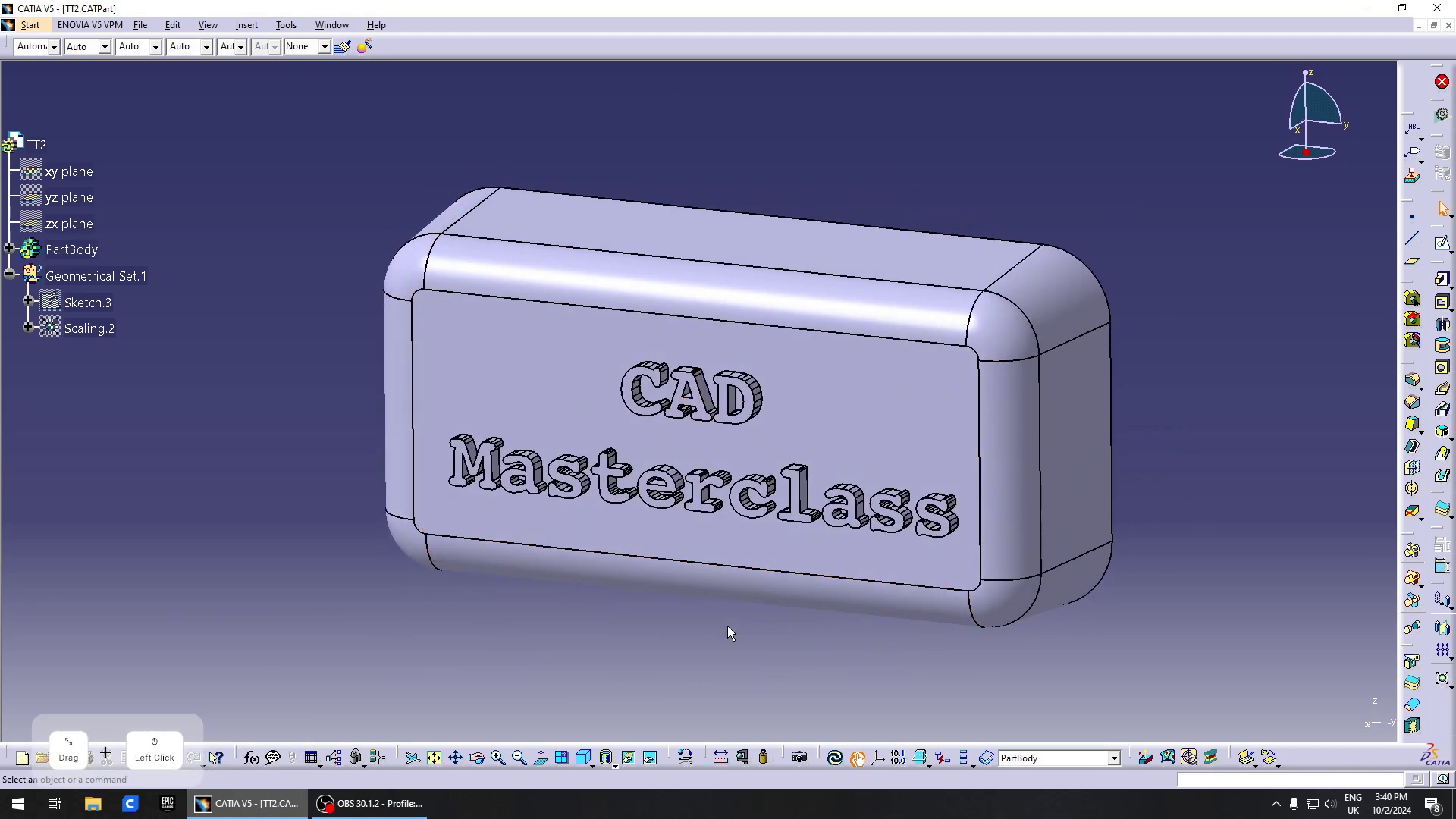